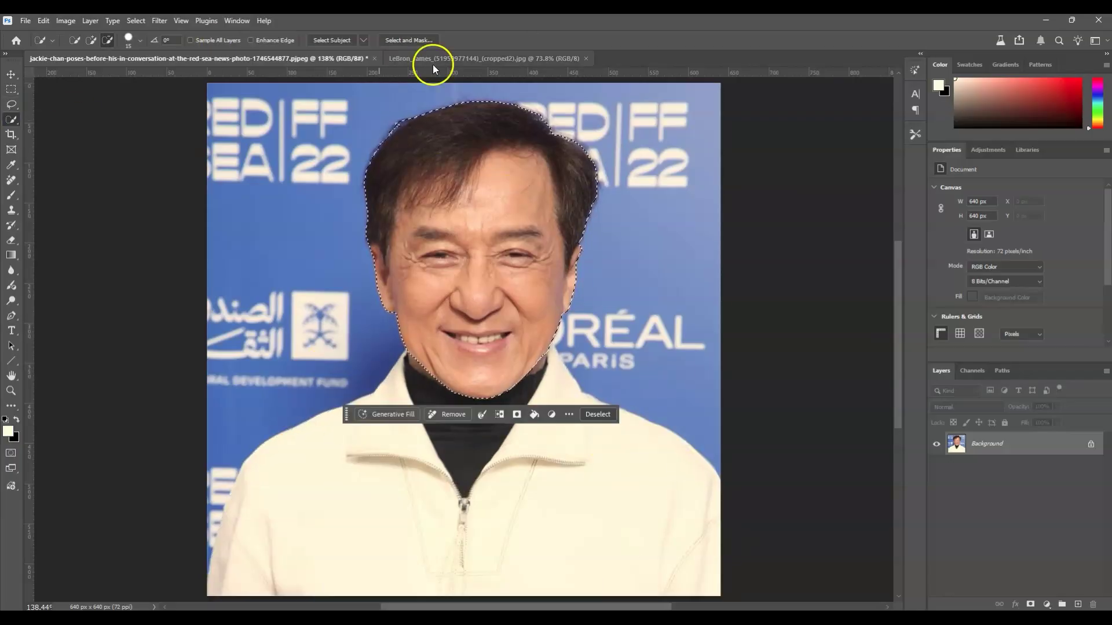
# Switch to the LeBron_James document and preview the skin-tone and beard-blend generative fill prompts
pyautogui.click(432, 59)
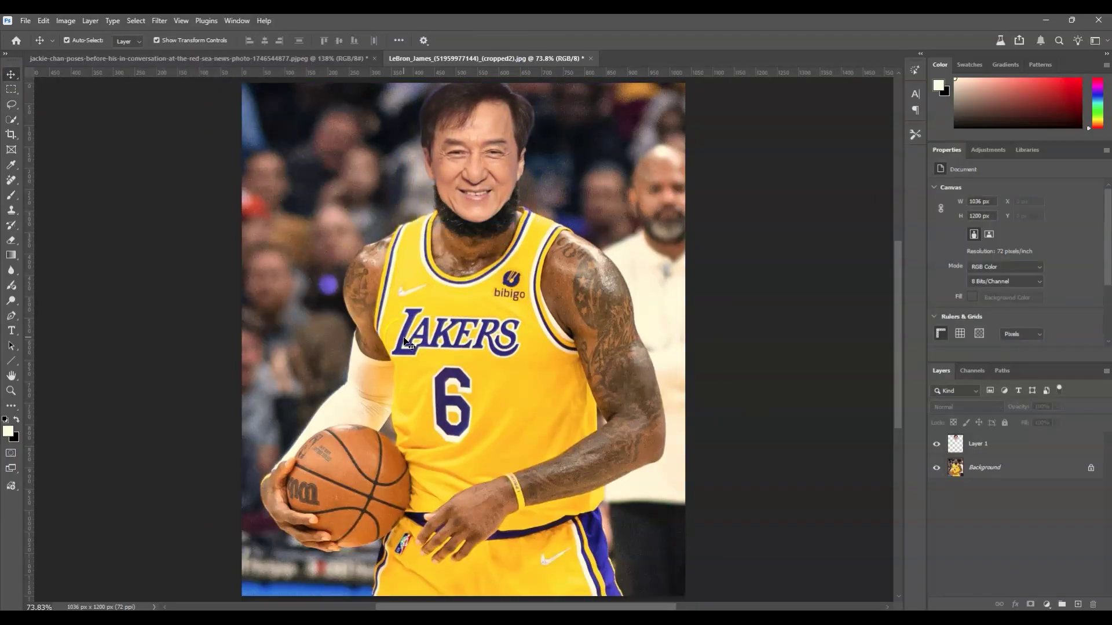
pyautogui.hotkey('ctrl', 'a')
pyautogui.click(371, 586)
pyautogui.write('Match the face skin tone to the exact body skin tone')
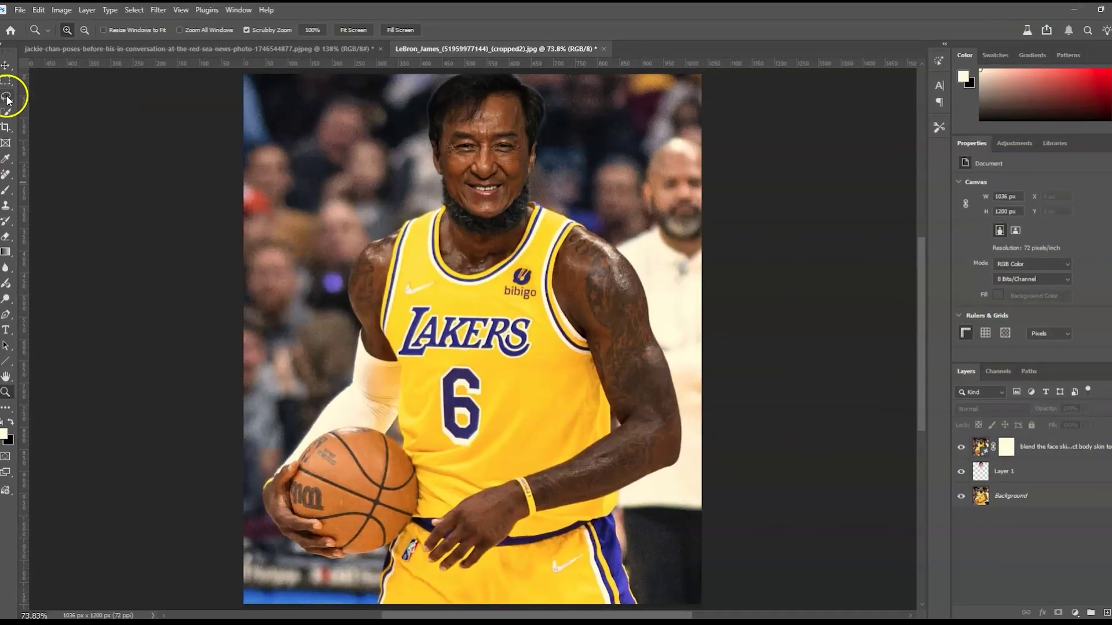
pyautogui.moveTo(435, 185); pyautogui.dragTo(459, 223)
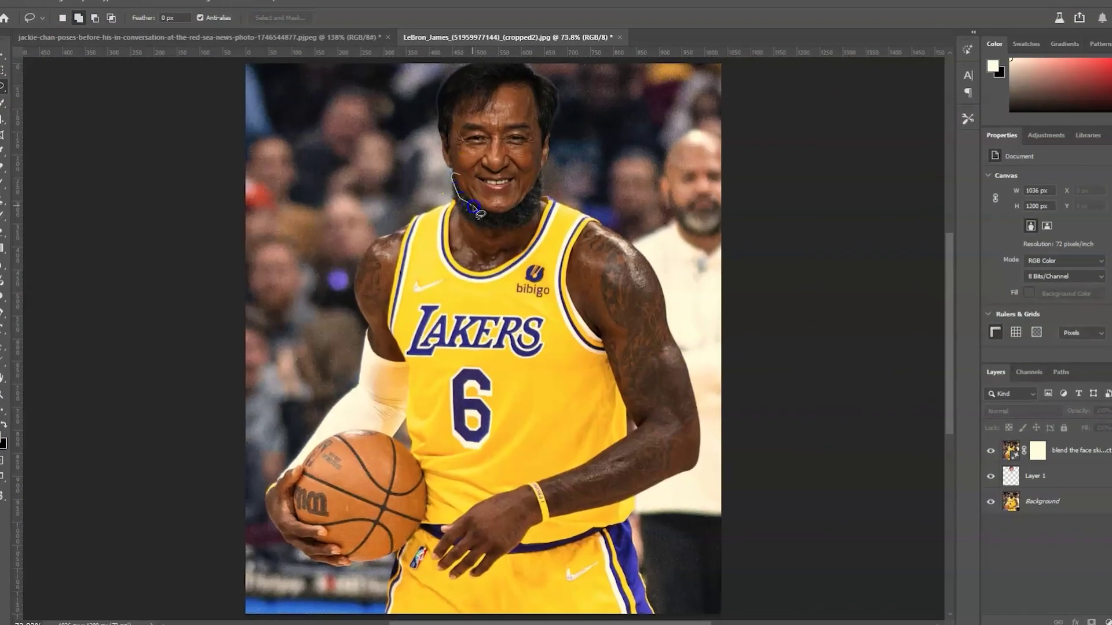
pyautogui.write('blend the beard to the chin')
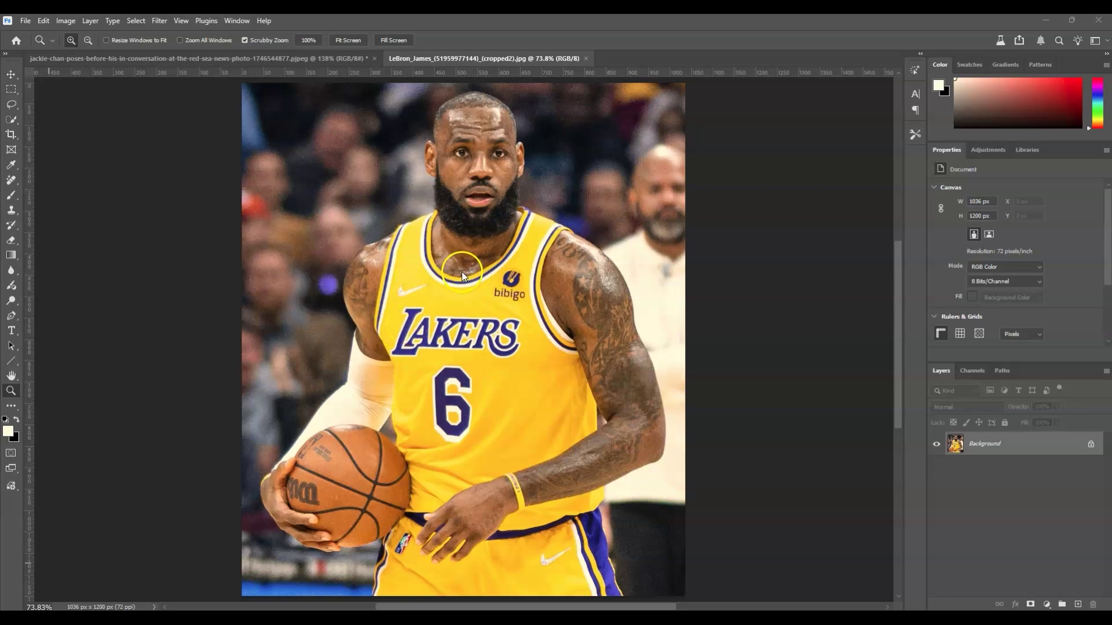
# Bring up the Jackie Chan portrait document
pyautogui.click(256, 55)
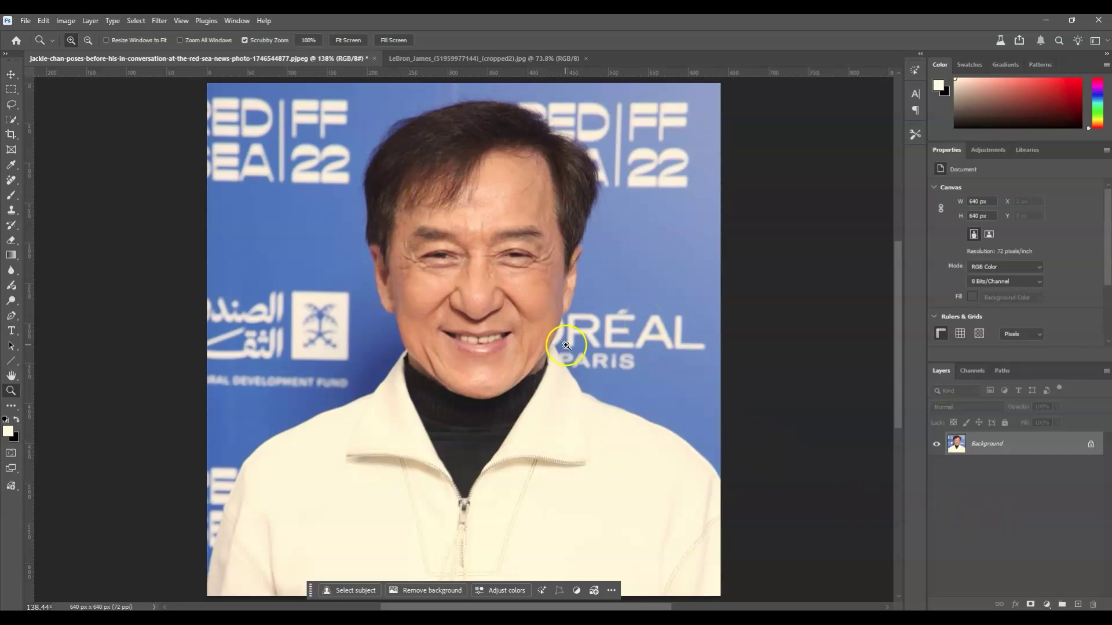
# Select the man in the Jackie Chan portrait with Select subject
pyautogui.press('l')
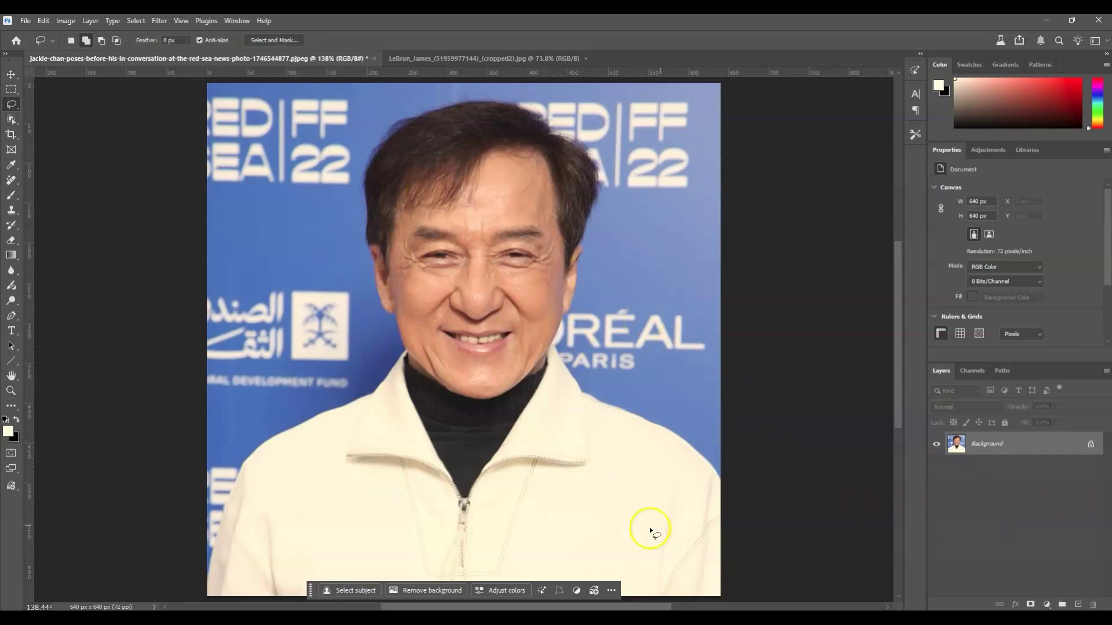
pyautogui.click(339, 596)
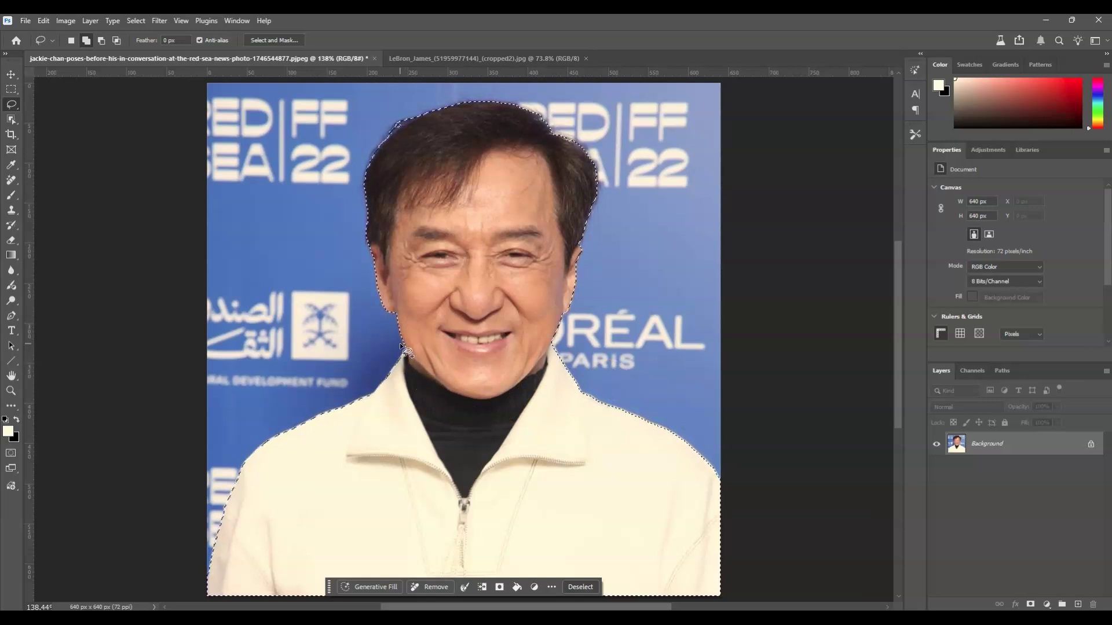
pyautogui.click(12, 121)
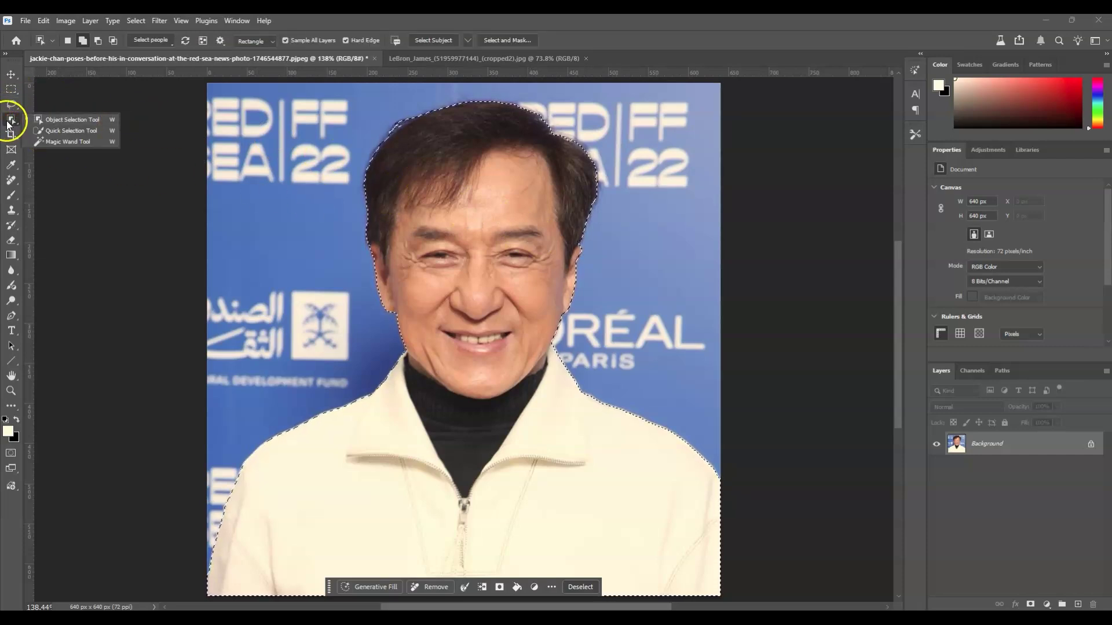
# Subtract the turtleneck and jacket collar from the selection with Quick Selection, leaving only the head
pyautogui.click(82, 131)
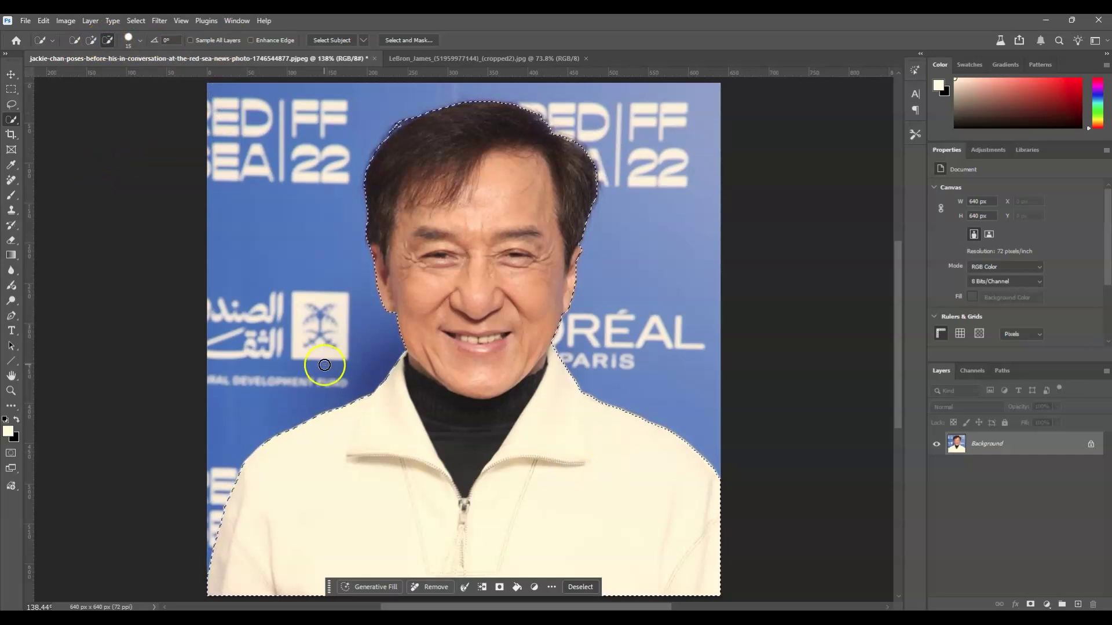
pyautogui.click(406, 402)
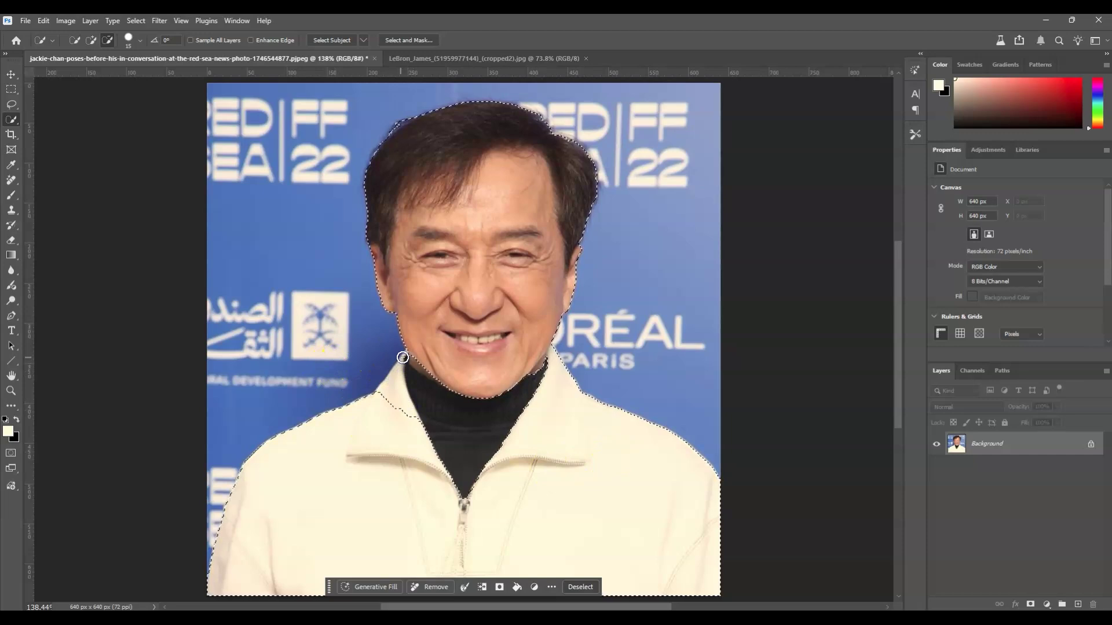
pyautogui.moveTo(422, 446)
pyautogui.mouseDown()
pyautogui.moveTo(541, 415)
pyautogui.moveTo(552, 389)
pyautogui.moveTo(605, 434)
pyautogui.moveTo(631, 420)
pyautogui.mouseUp()
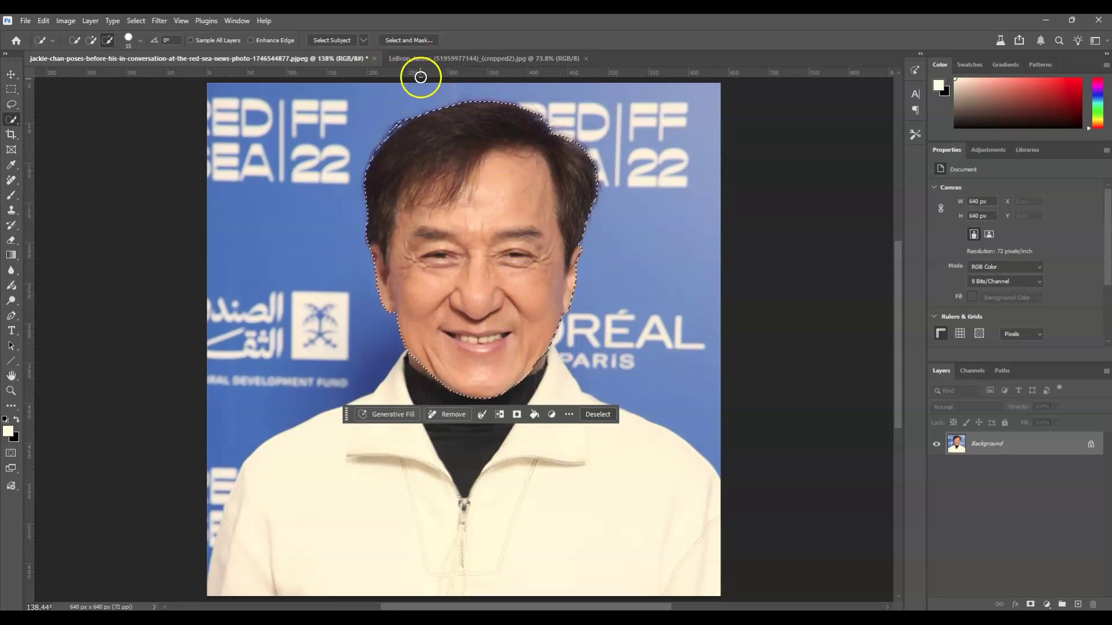
# Drag the selected head with the Move tool onto the LeBron_James photo as Layer 1
pyautogui.press('v')
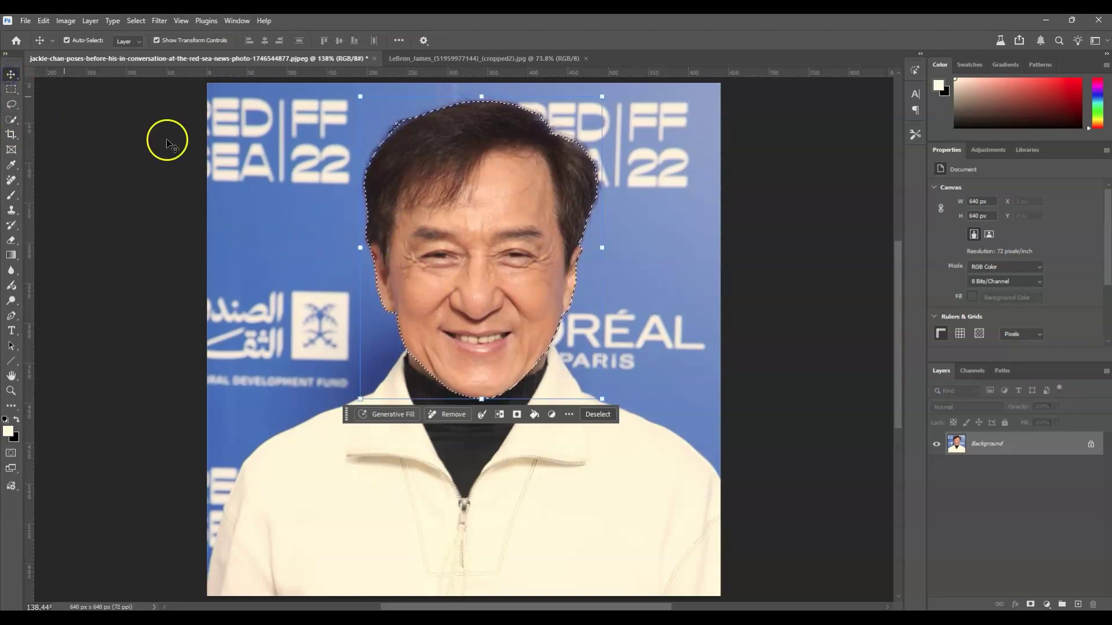
pyautogui.moveTo(548, 223); pyautogui.dragTo(517, 66)
pyautogui.moveTo(476, 220)
pyautogui.mouseDown()
pyautogui.moveTo(495, 232)
pyautogui.moveTo(476, 242)
pyautogui.mouseUp()
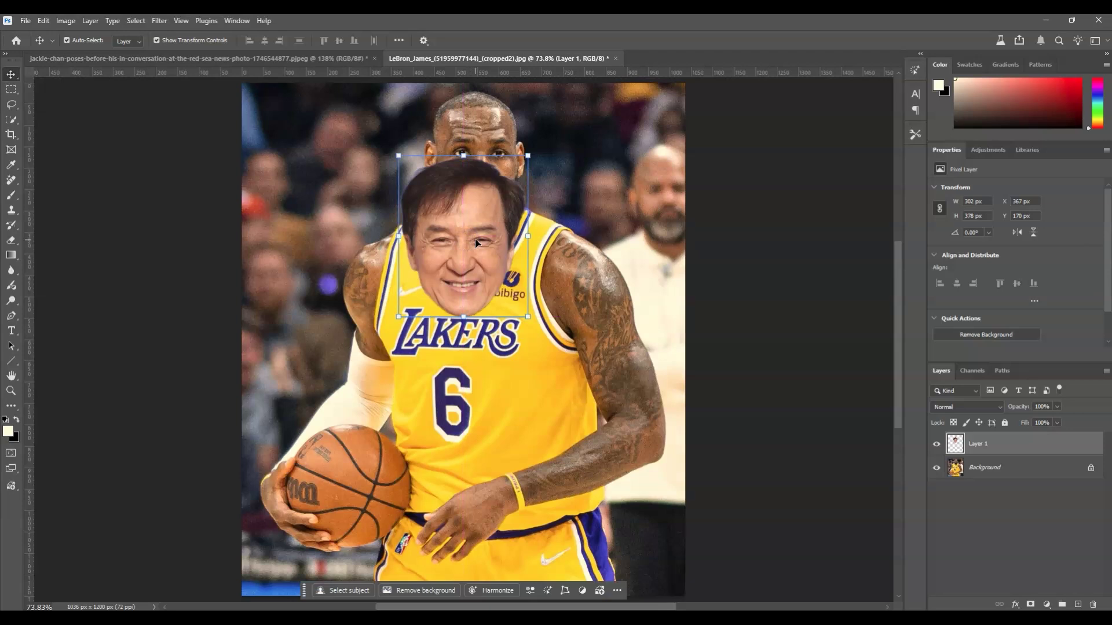
# Scale the pasted head to about 91.5% and fit it atop LeBron's neck, then commit
pyautogui.moveTo(477, 243); pyautogui.dragTo(529, 154)
pyautogui.moveTo(467, 178); pyautogui.dragTo(478, 183)
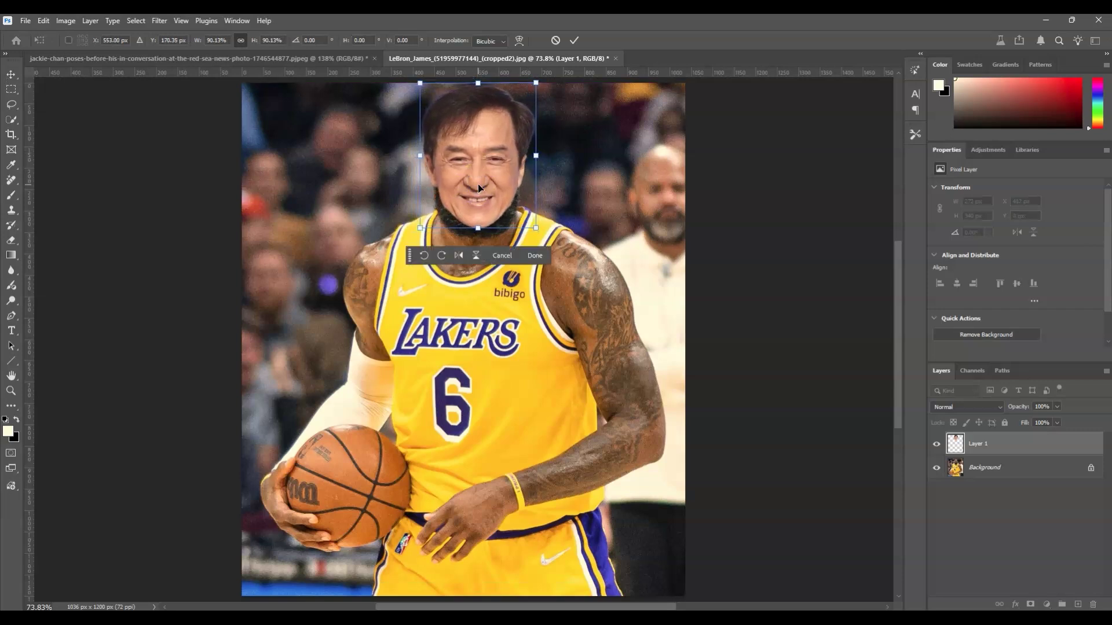
pyautogui.click(476, 181)
pyautogui.moveTo(482, 187); pyautogui.dragTo(480, 187)
pyautogui.click(509, 174)
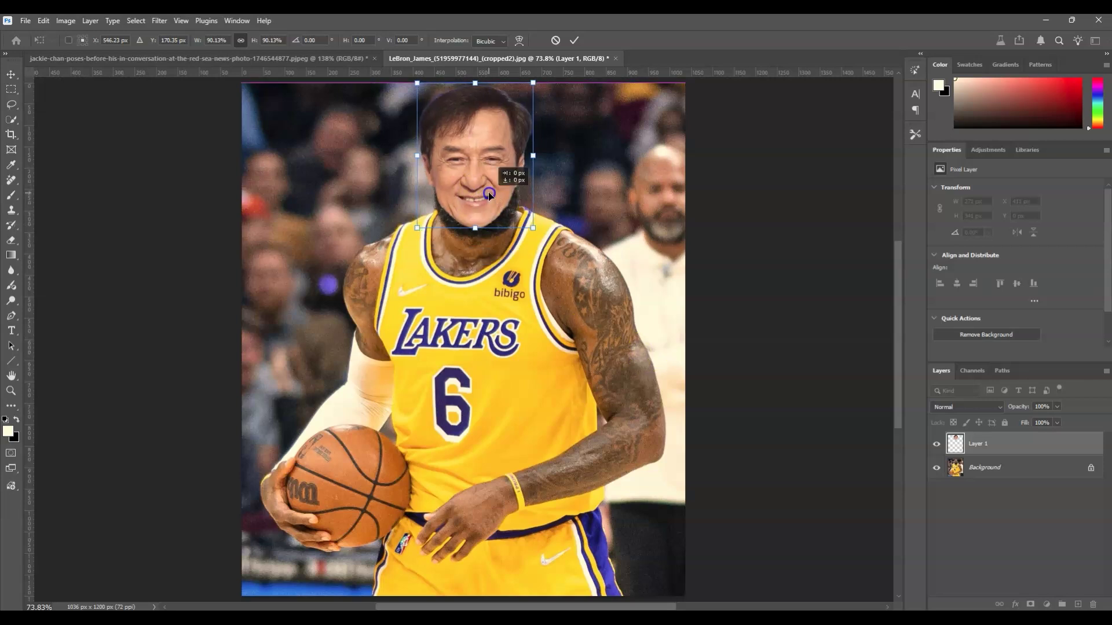
pyautogui.moveTo(536, 156); pyautogui.dragTo(499, 179)
pyautogui.moveTo(533, 155); pyautogui.dragTo(535, 150)
pyautogui.moveTo(488, 179); pyautogui.dragTo(489, 191)
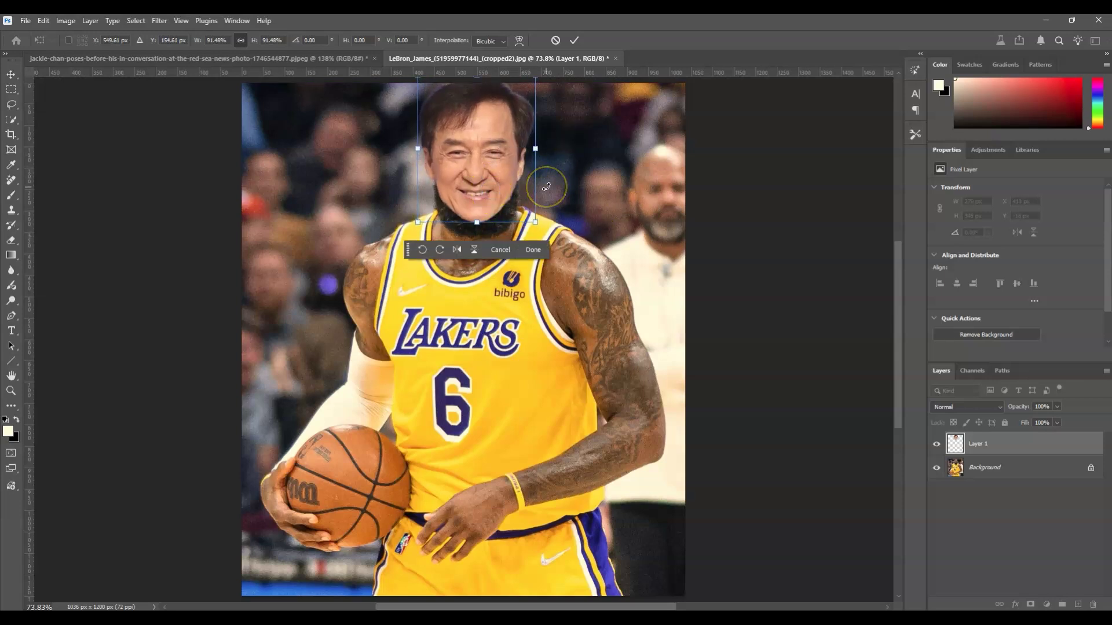
pyautogui.press('Return')
pyautogui.click(963, 484)
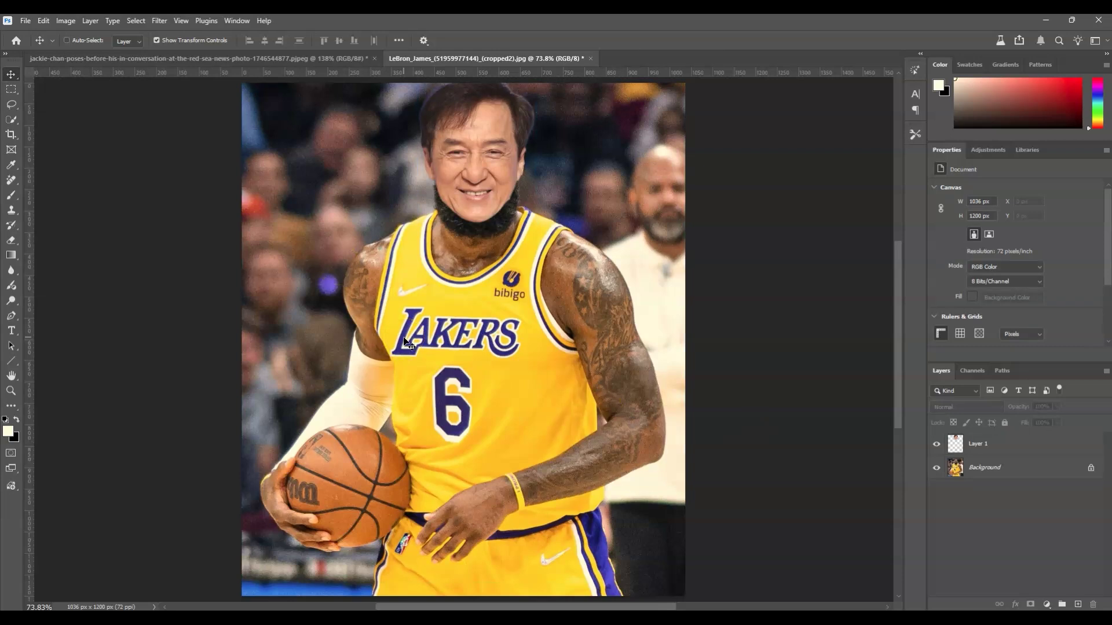
pyautogui.hotkey('ctrl', 'a')
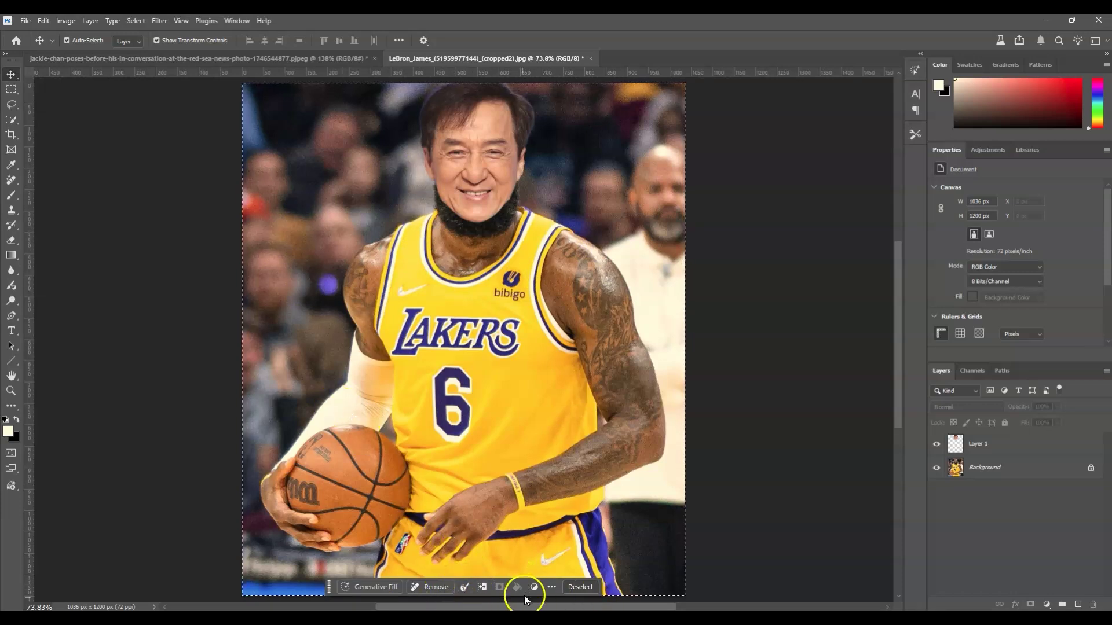
# Enter the generative fill prompt 'blend the face skin tone to the exact body skin tone'
pyautogui.click(237, 22)
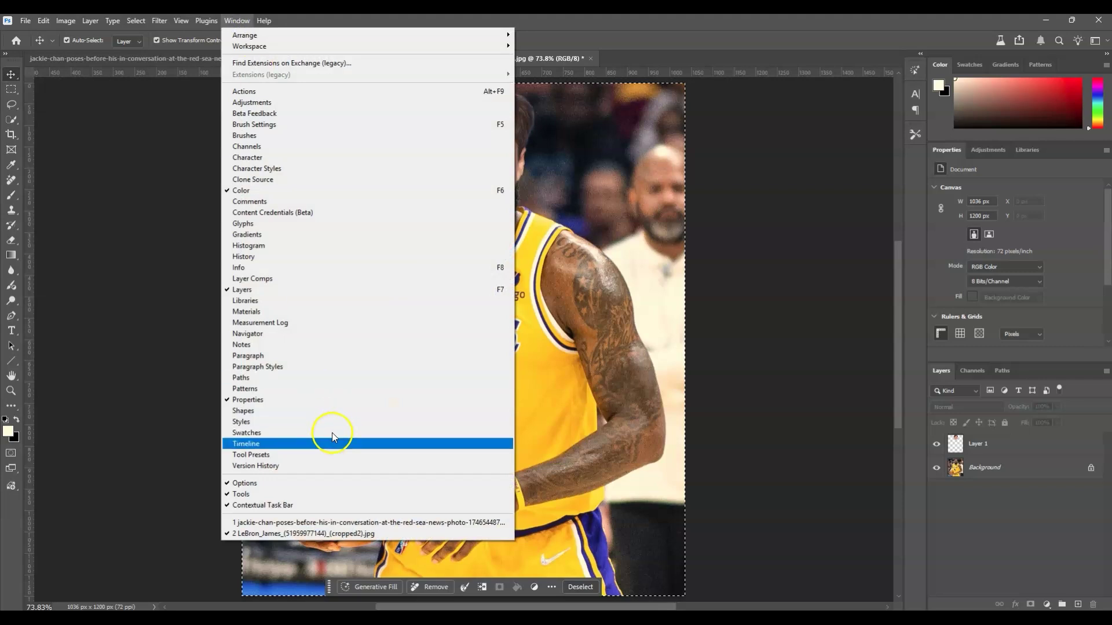
pyautogui.click(913, 534)
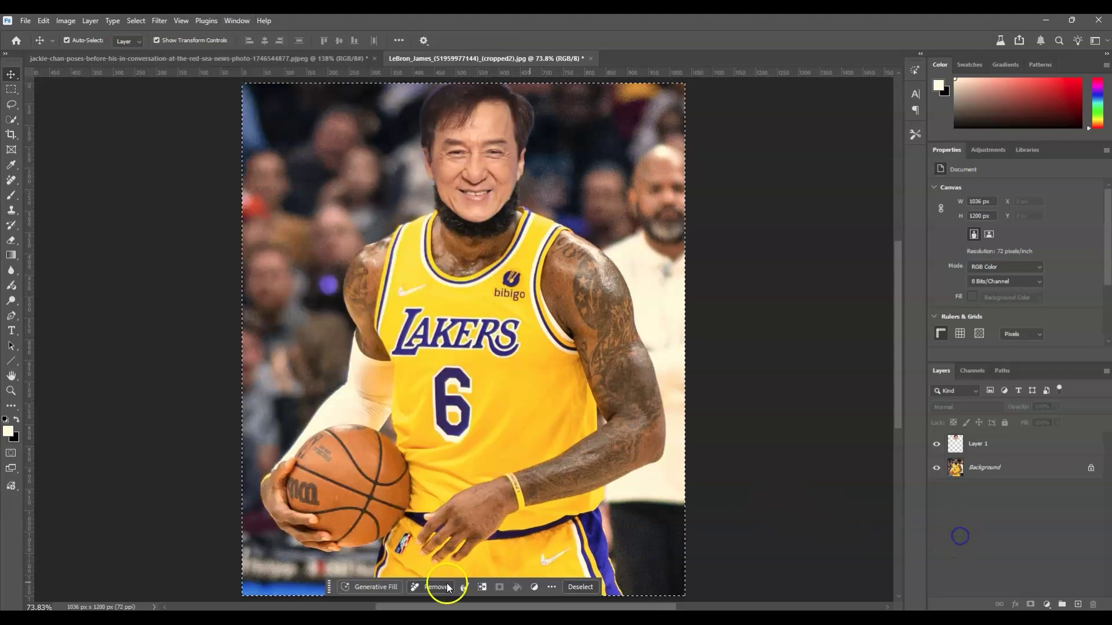
pyautogui.click(381, 588)
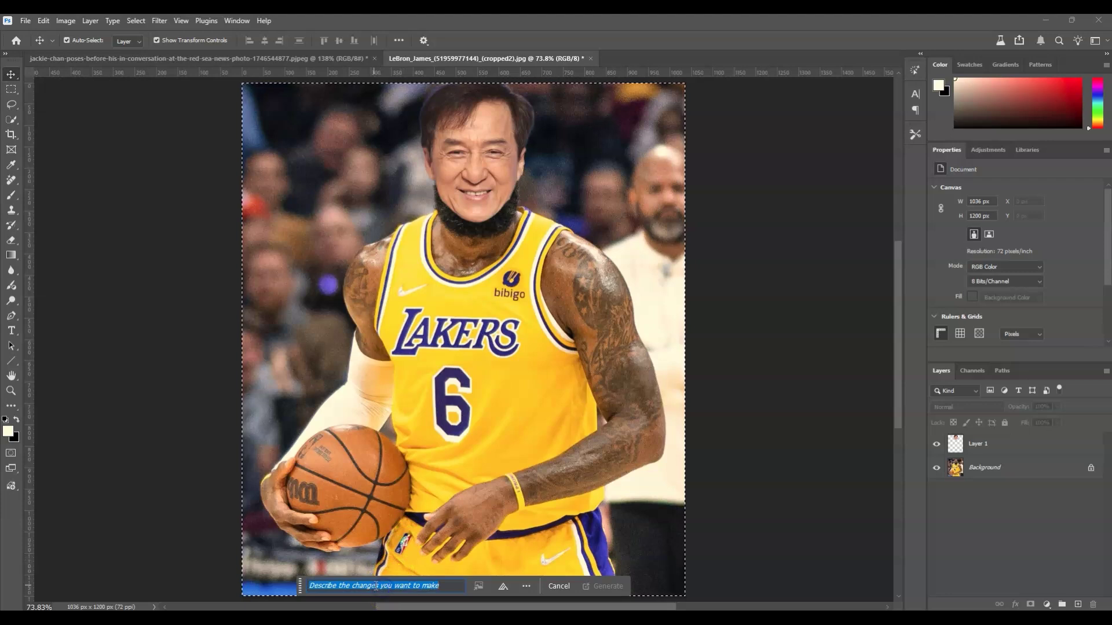
pyautogui.click(376, 586)
pyautogui.click(484, 534)
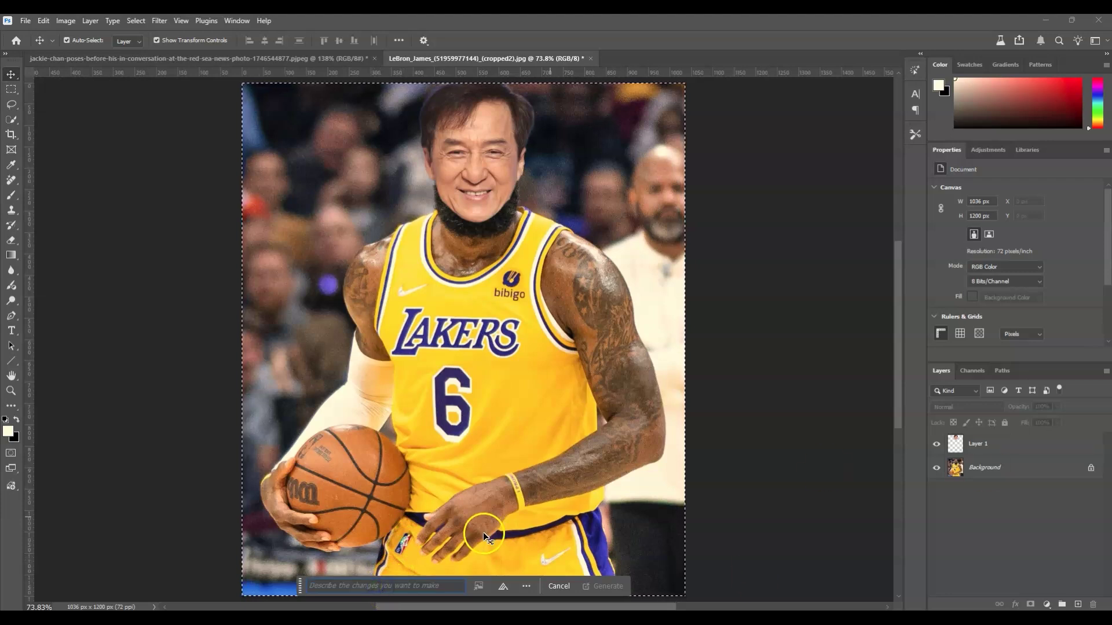
pyautogui.click(429, 585)
pyautogui.write('Blend tmake')
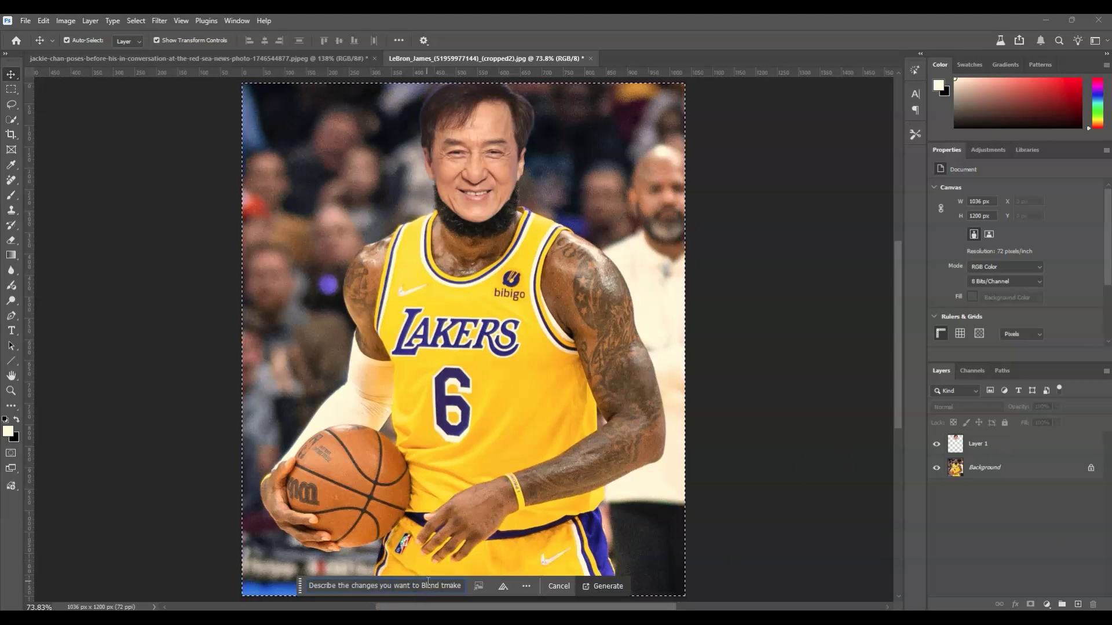
pyautogui.hotkey('ctrl', 'a')
pyautogui.write('blend ')
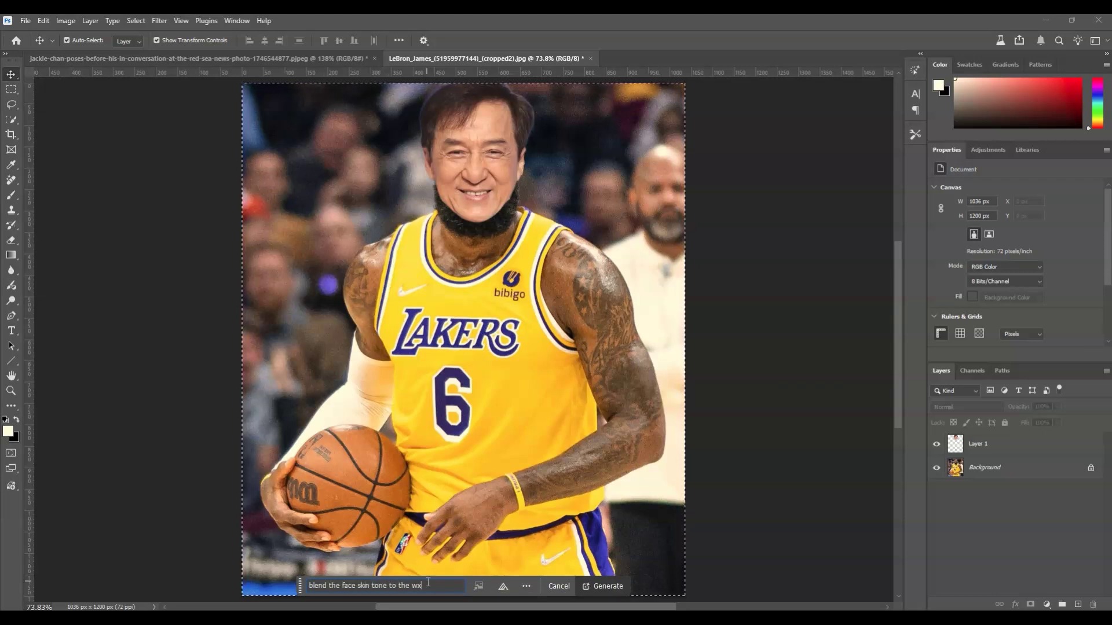
pyautogui.write('the face skin tone to the exact body skin tone')
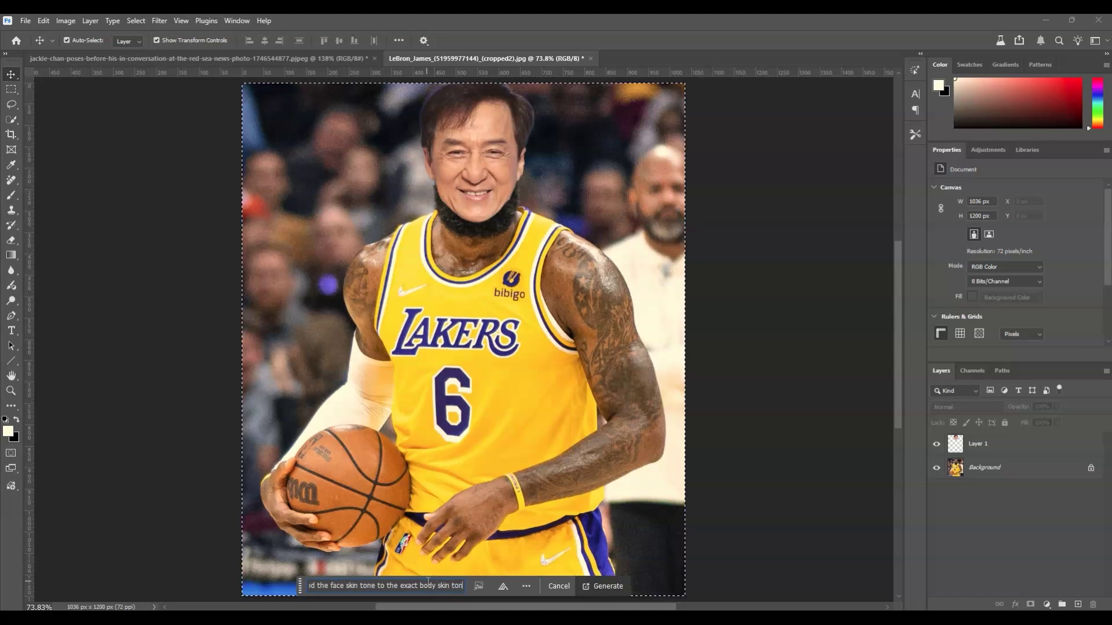
# Keep FLUX Kontext Pro as the model and generate the skin-tone layer
pyautogui.click(320, 586)
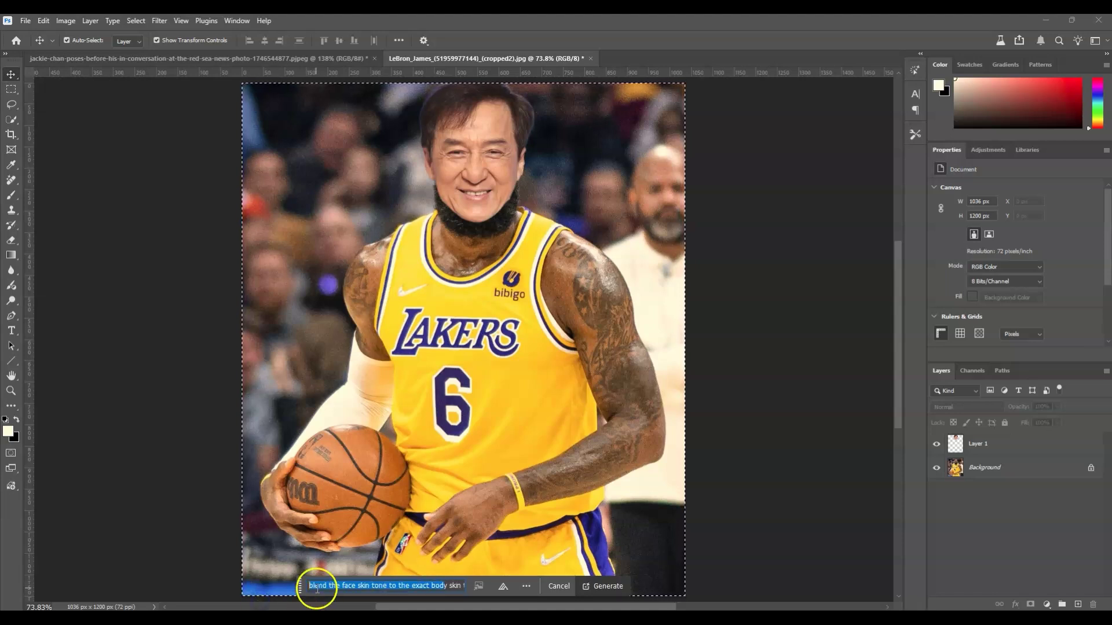
pyautogui.moveTo(361, 588); pyautogui.dragTo(461, 588)
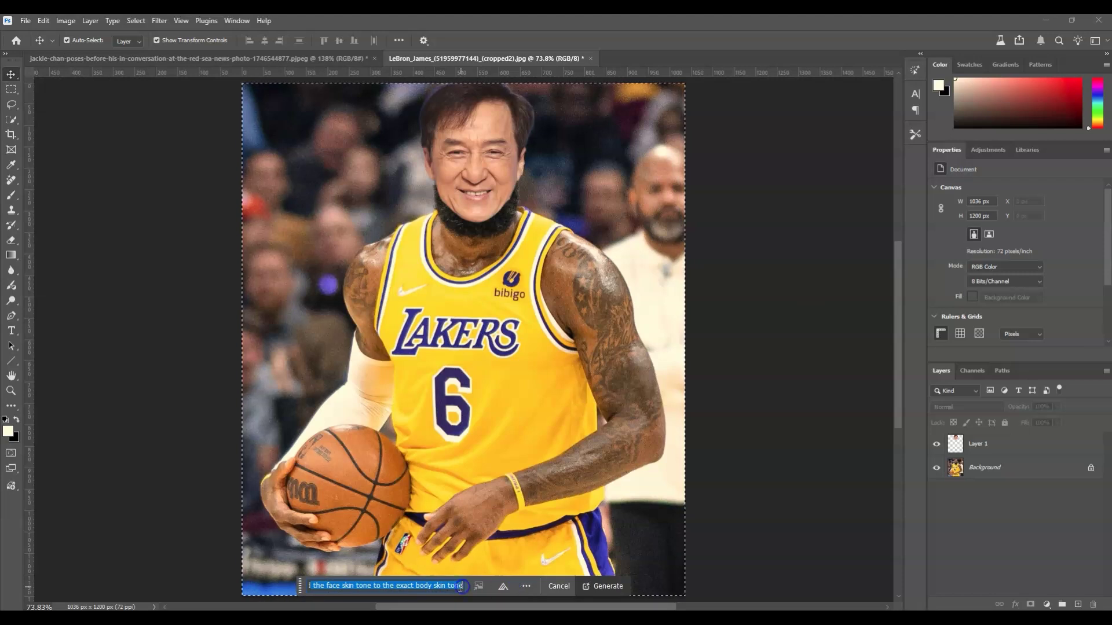
pyautogui.click(446, 591)
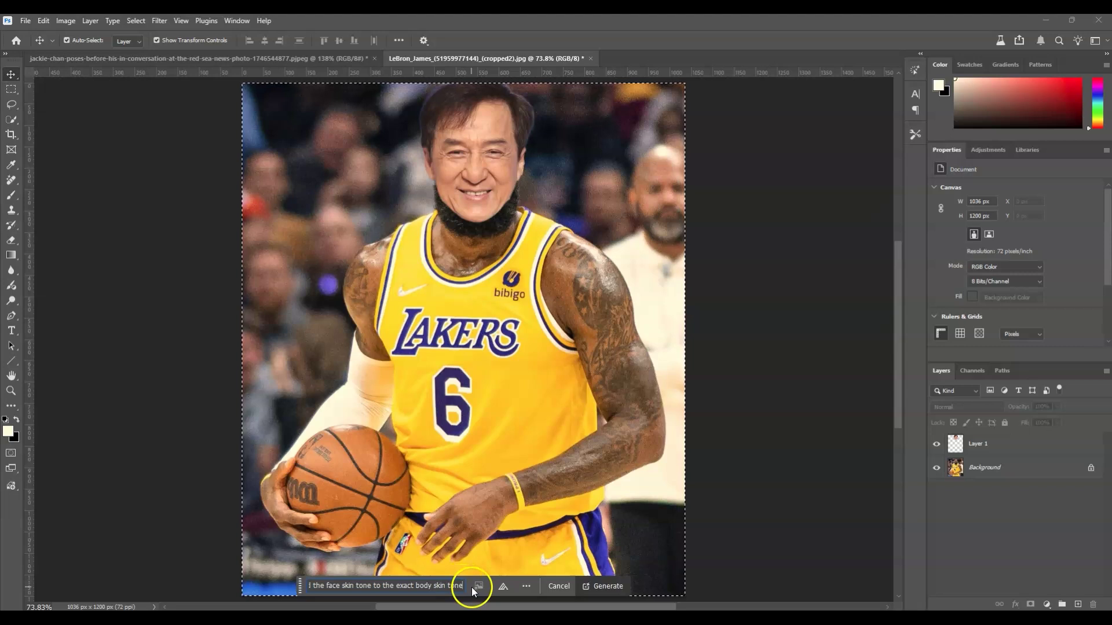
pyautogui.click(504, 586)
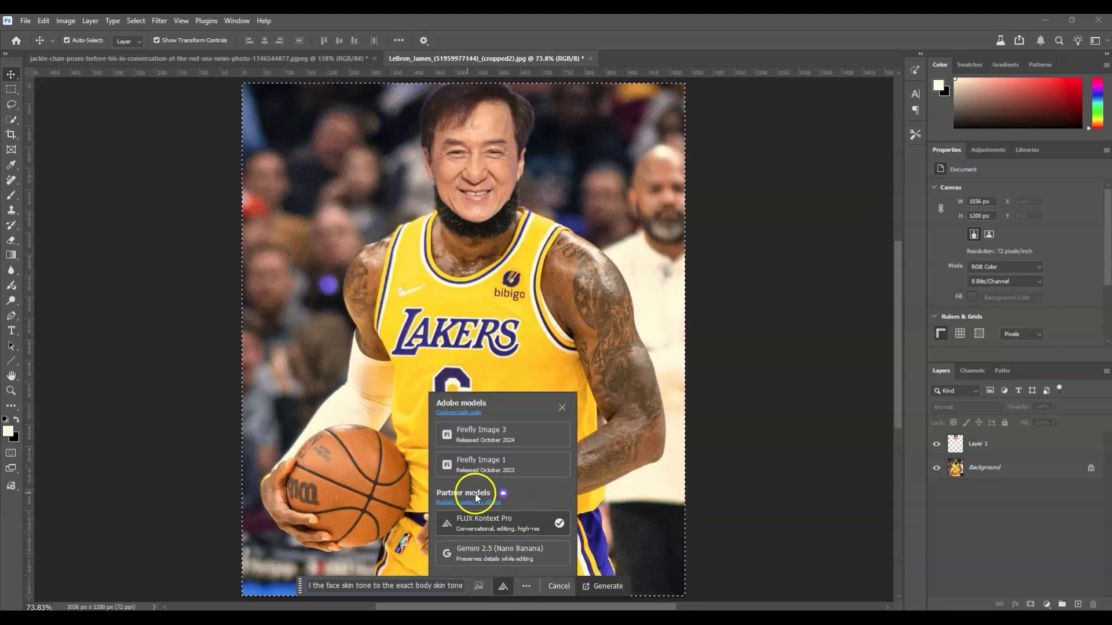
pyautogui.click(489, 520)
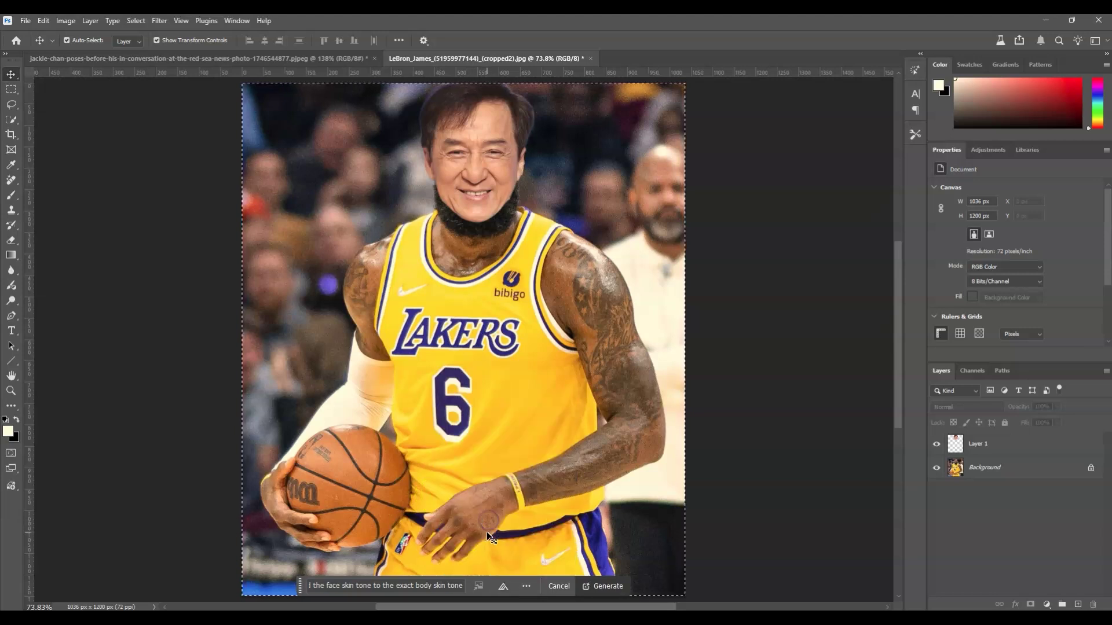
pyautogui.click(607, 589)
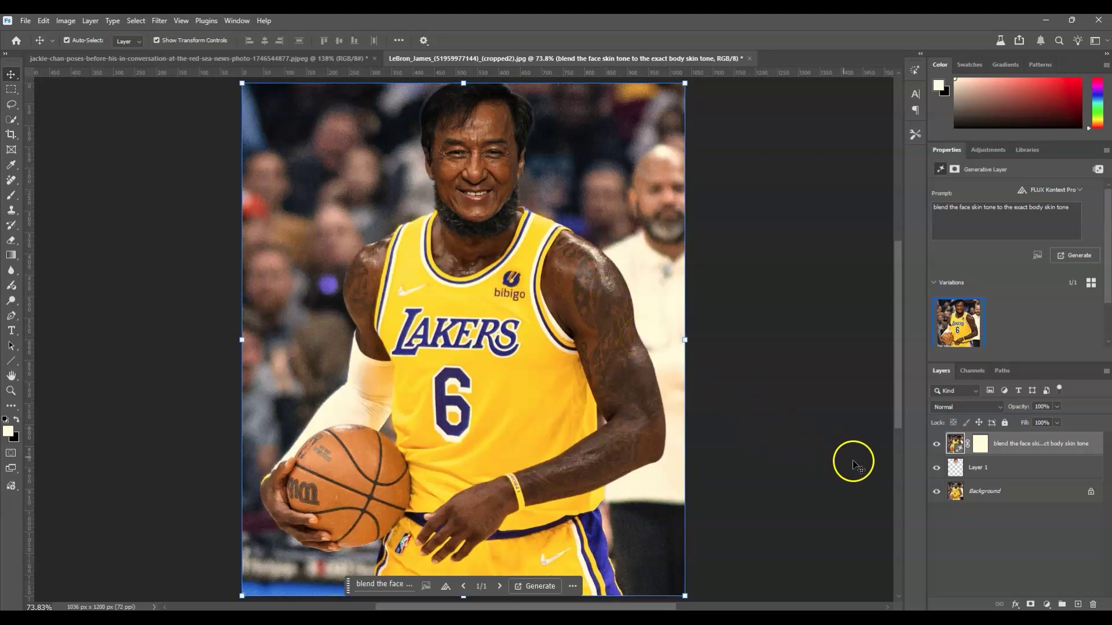
pyautogui.click(998, 523)
pyautogui.click(495, 241)
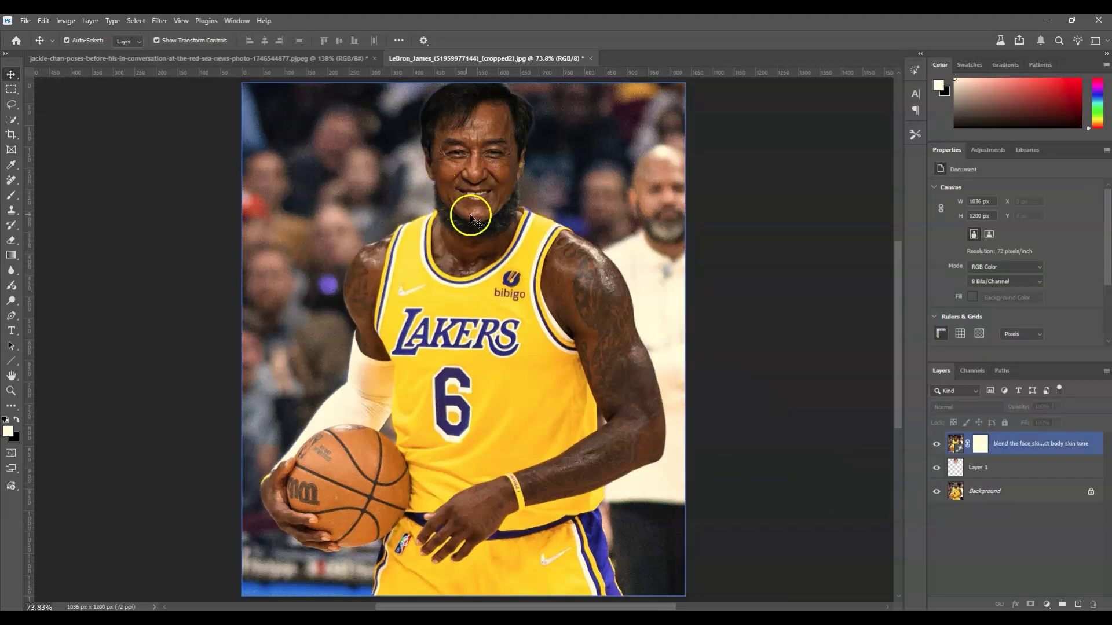
pyautogui.click(11, 391)
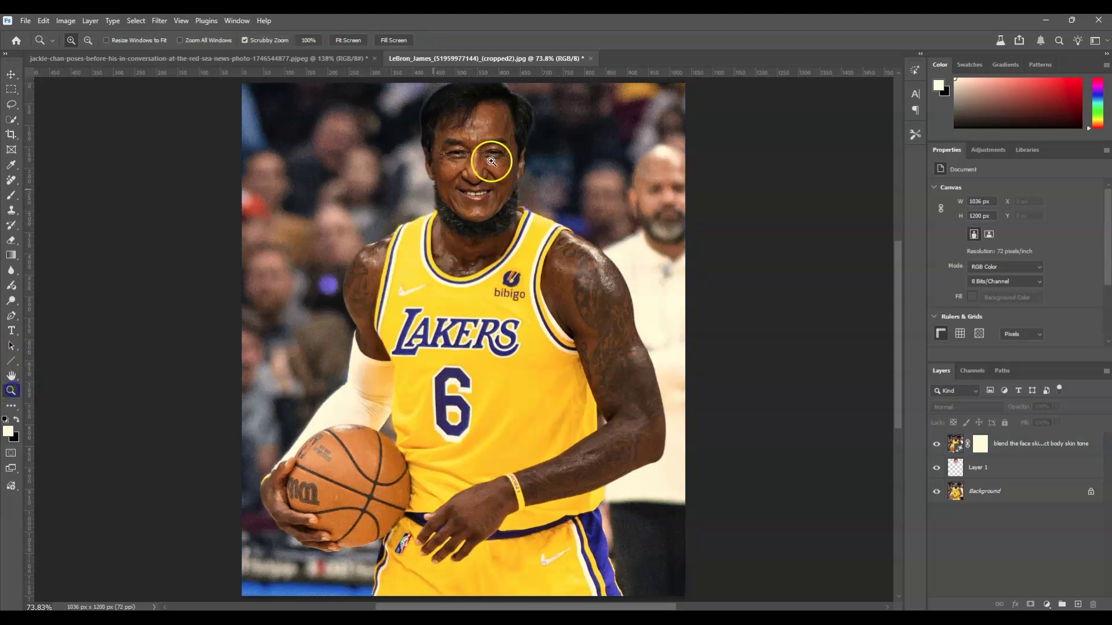
pyautogui.click(489, 156)
pyautogui.click(524, 176)
pyautogui.scroll(1, 524, 175)
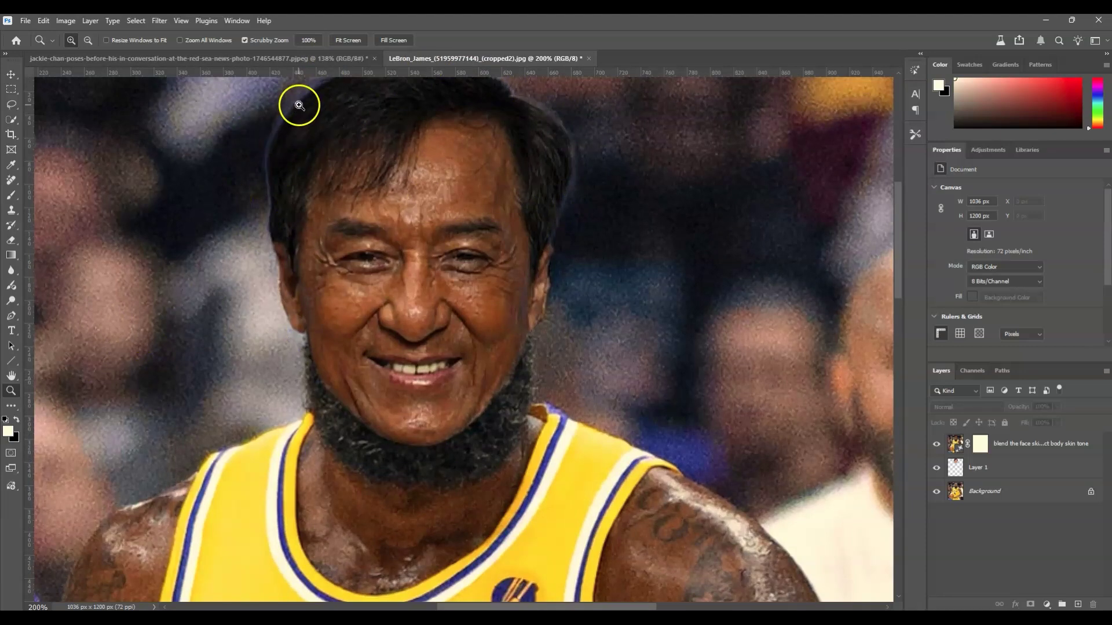
pyautogui.click(353, 42)
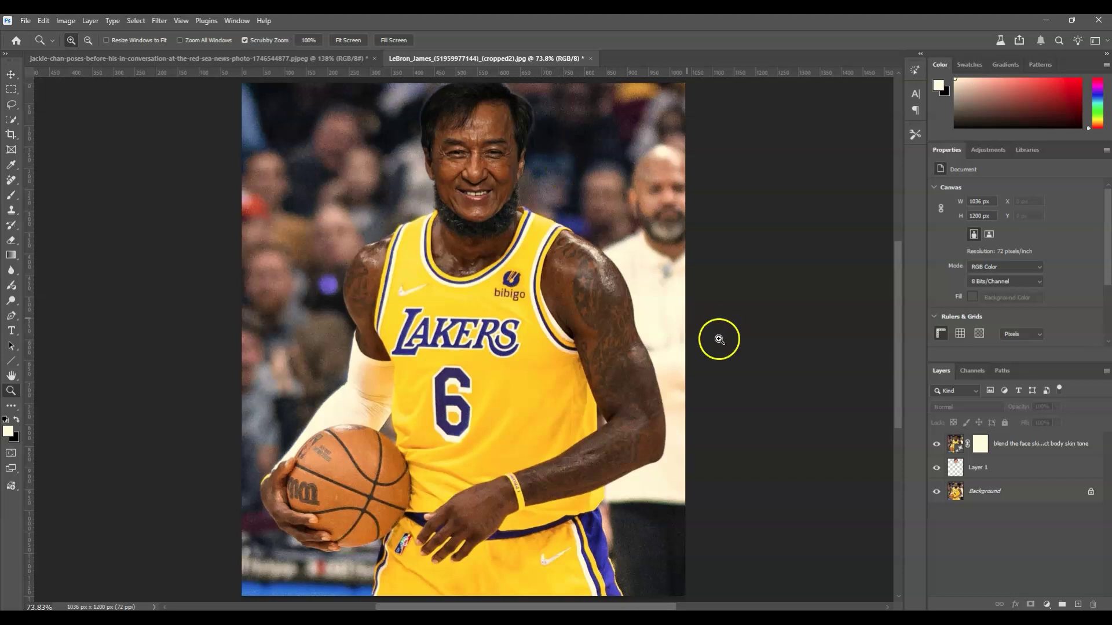
# Lasso around the mouth and beard, then around the whole pasted head
pyautogui.click(11, 105)
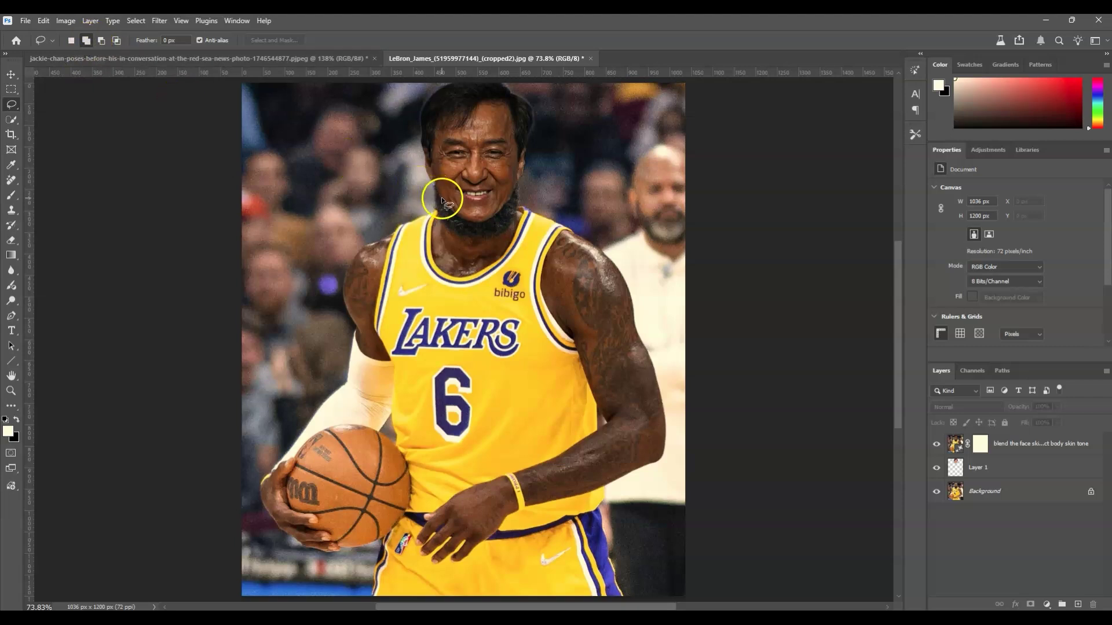
pyautogui.moveTo(438, 186); pyautogui.dragTo(460, 223)
pyautogui.moveTo(451, 192); pyautogui.dragTo(440, 185)
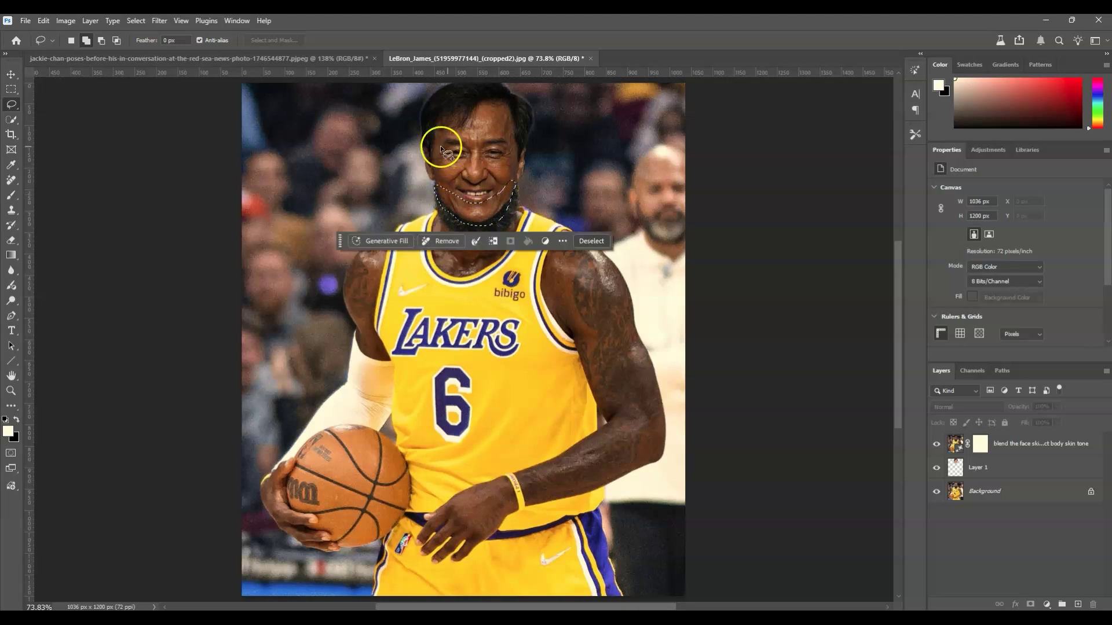
pyautogui.moveTo(424, 147); pyautogui.dragTo(425, 148)
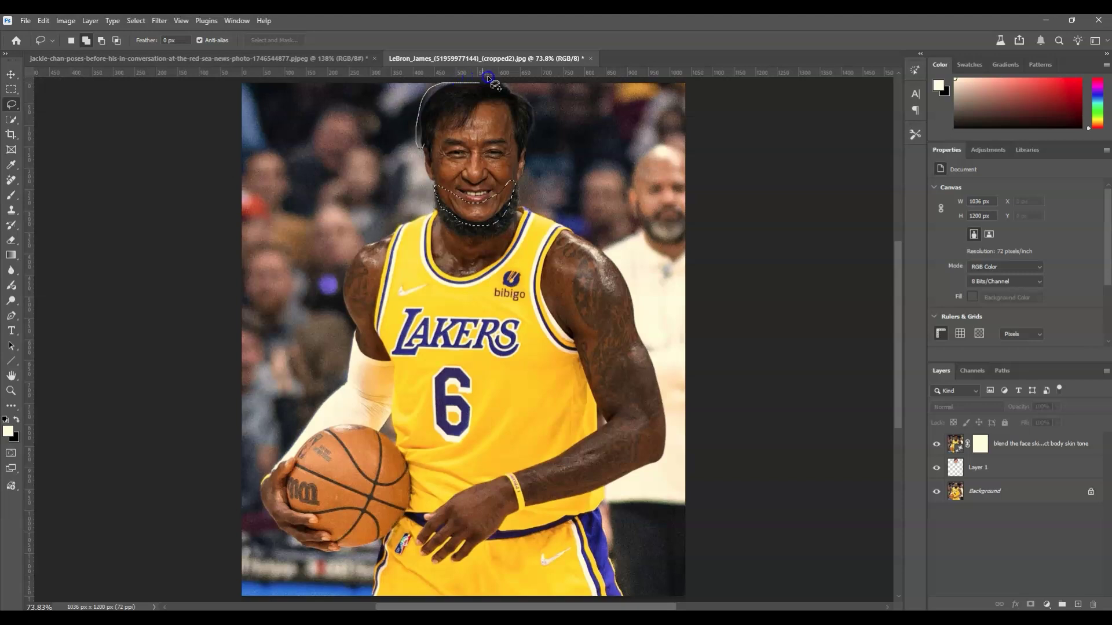
pyautogui.moveTo(517, 85); pyautogui.dragTo(532, 108)
pyautogui.moveTo(425, 141); pyautogui.dragTo(422, 145)
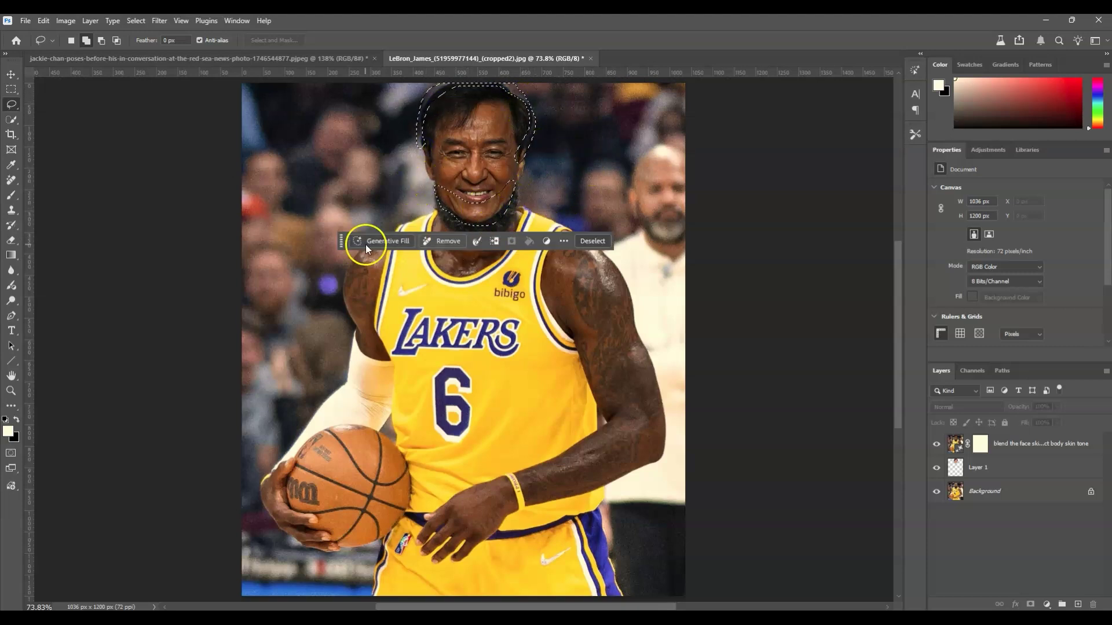
# Prompt 'blend the beard to the chin' with Firefly Image 3 as the model and generate
pyautogui.click(398, 242)
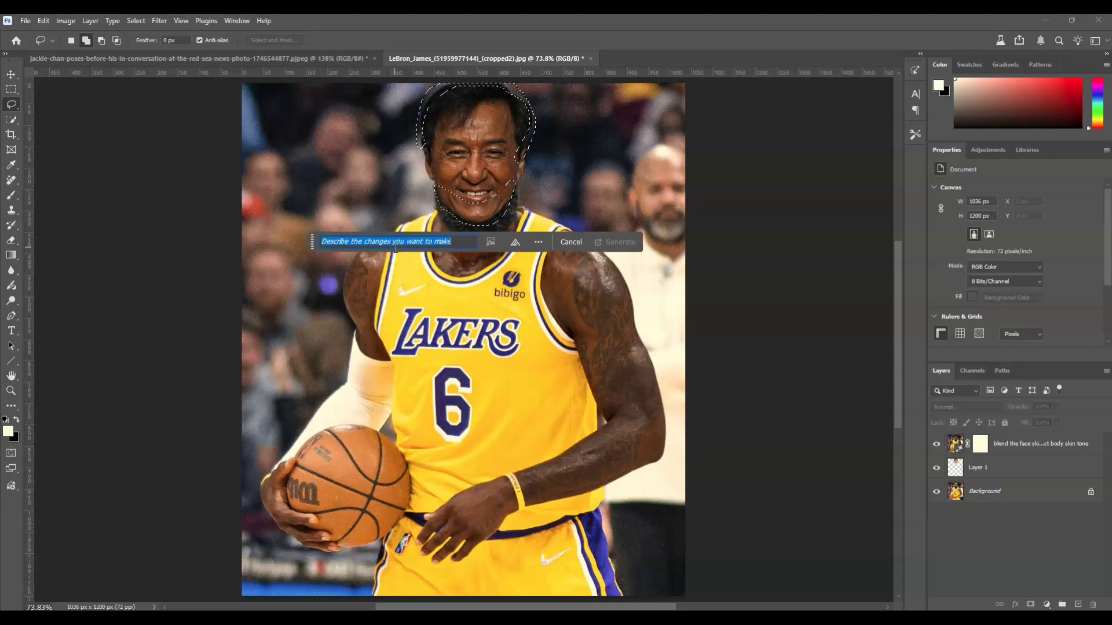
pyautogui.write('bledn')
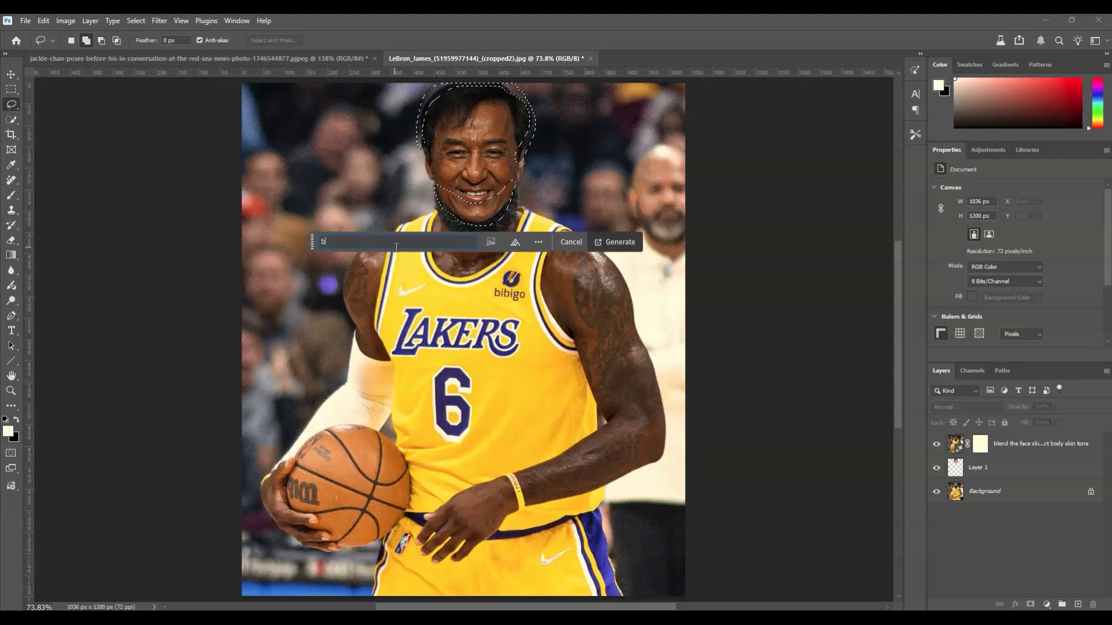
pyautogui.press('BackSpace')
pyautogui.press('BackSpace')
pyautogui.write('nd the ')
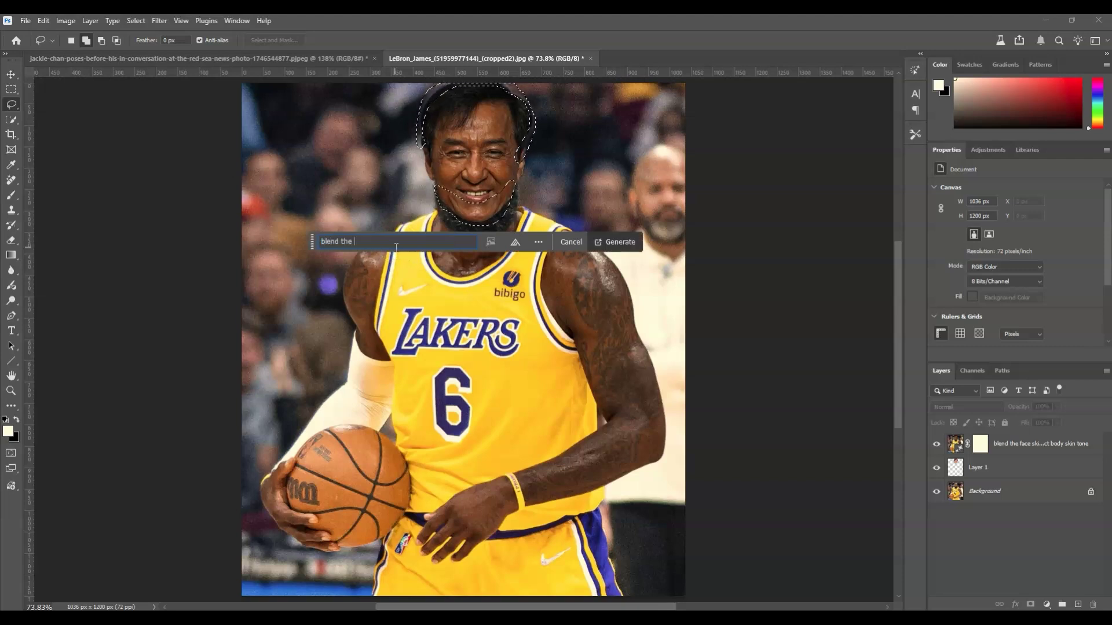
pyautogui.write('beard to the chin')
pyautogui.click(518, 244)
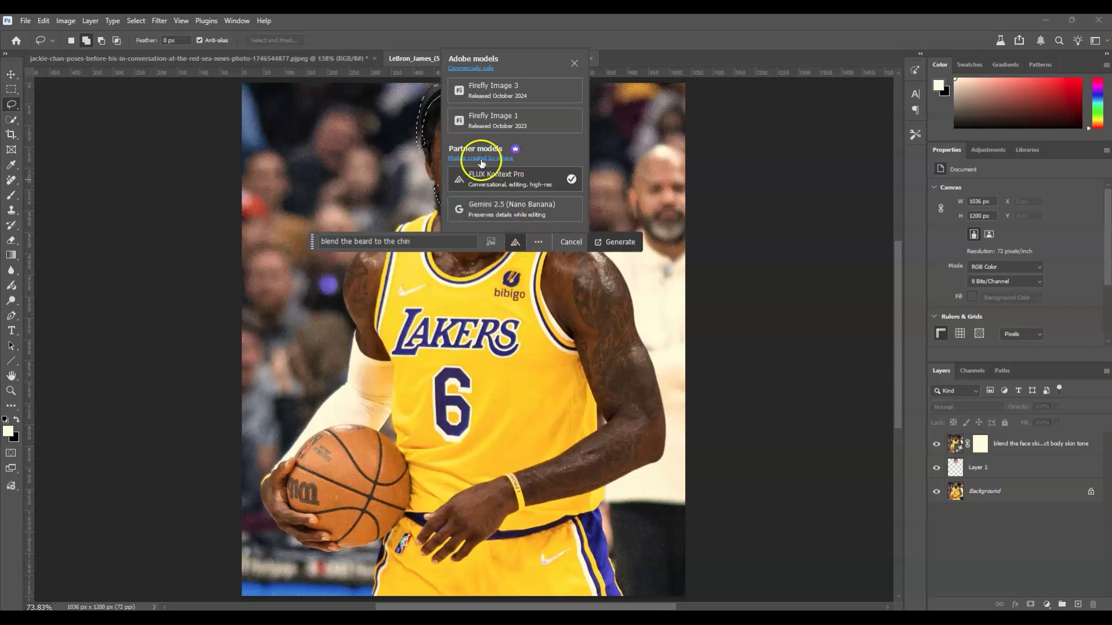
pyautogui.click(498, 90)
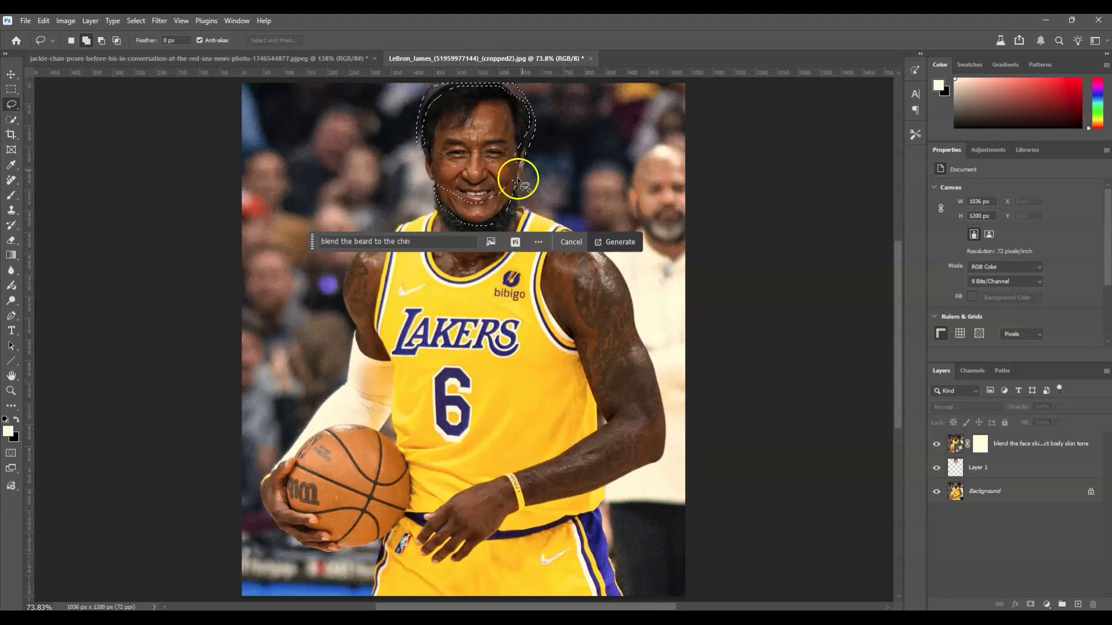
pyautogui.click(512, 244)
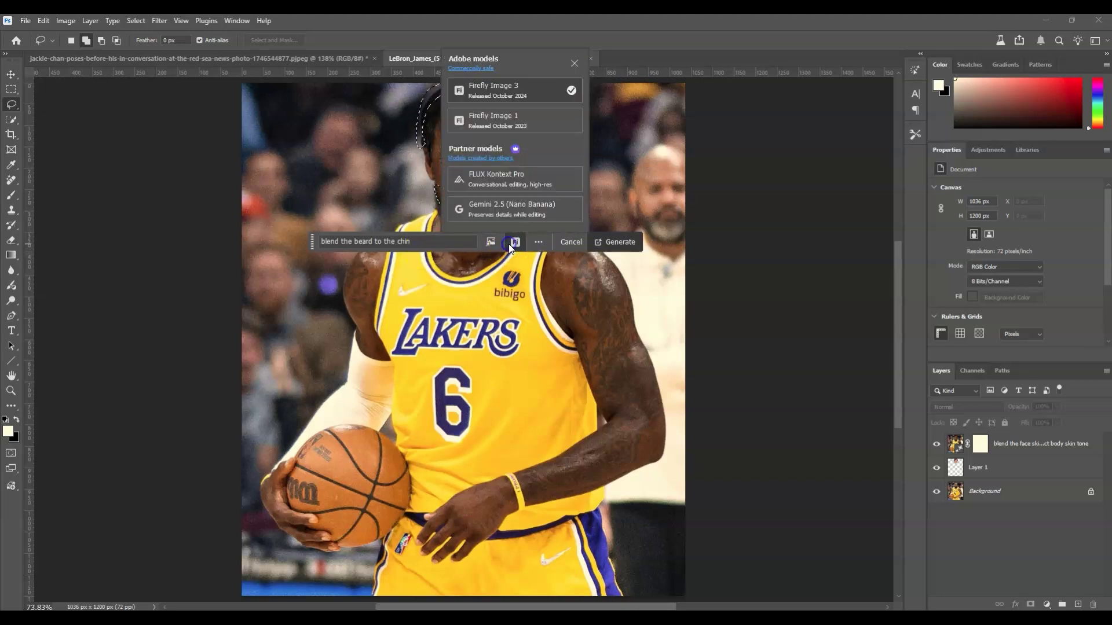
pyautogui.click(488, 93)
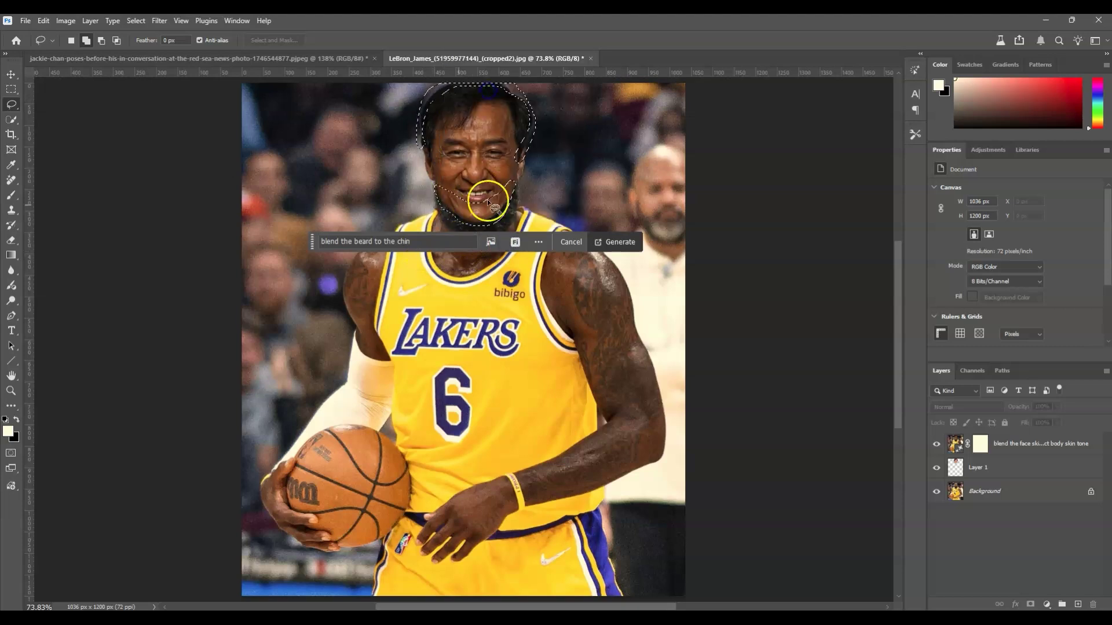
pyautogui.click(618, 242)
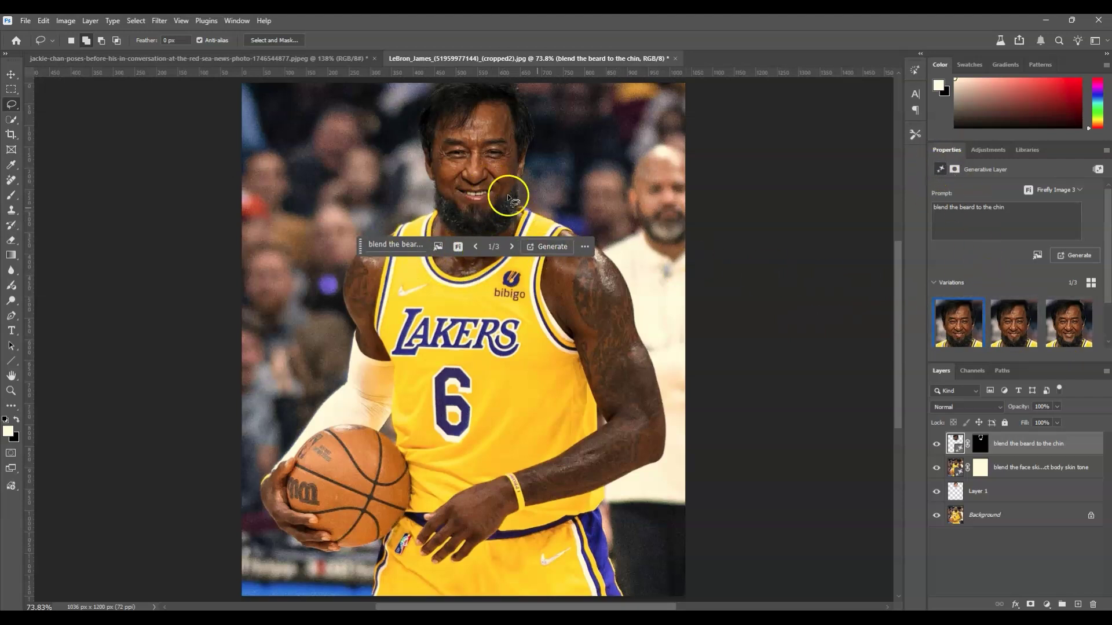
# Compare the three generated beard variations, keep variation 2, and deselect the layer
pyautogui.click(1013, 323)
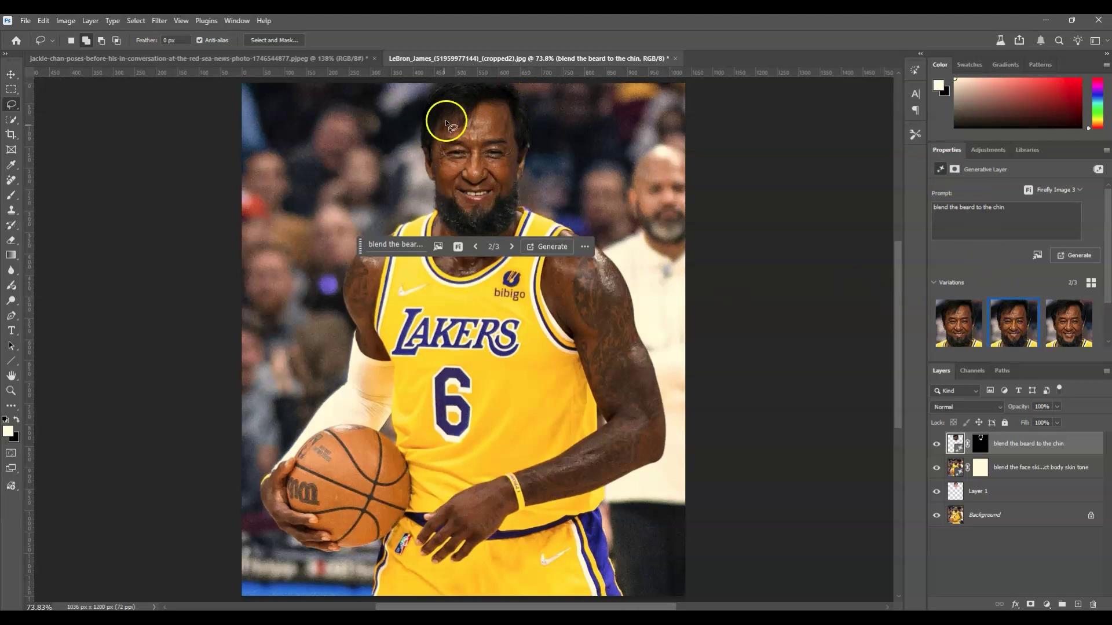
pyautogui.click(950, 330)
pyautogui.click(1005, 327)
pyautogui.click(1070, 329)
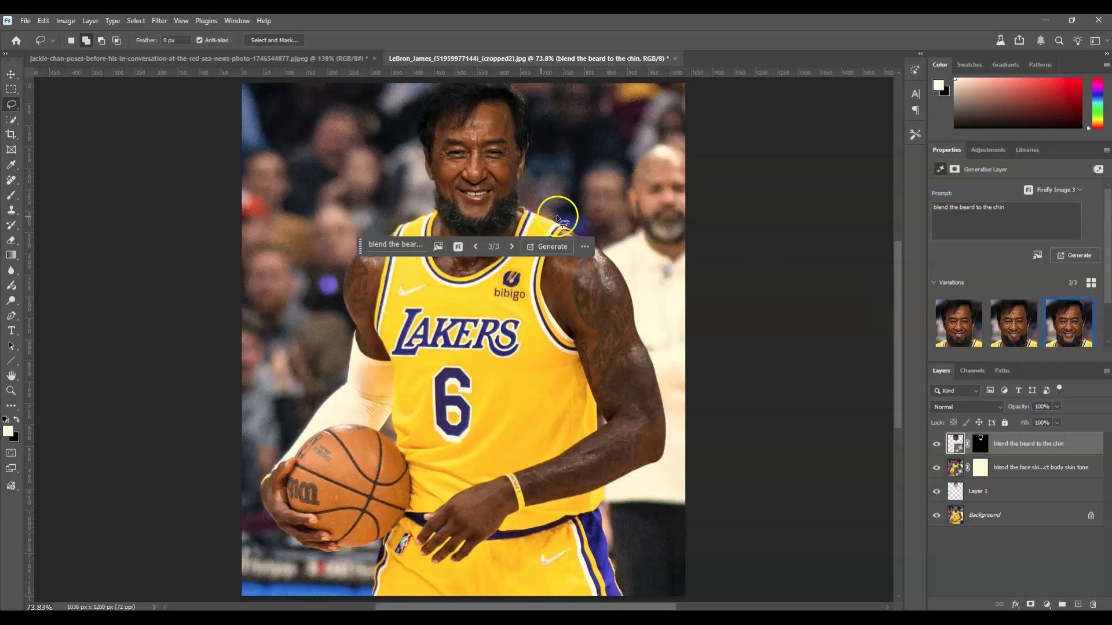
pyautogui.moveTo(1033, 342)
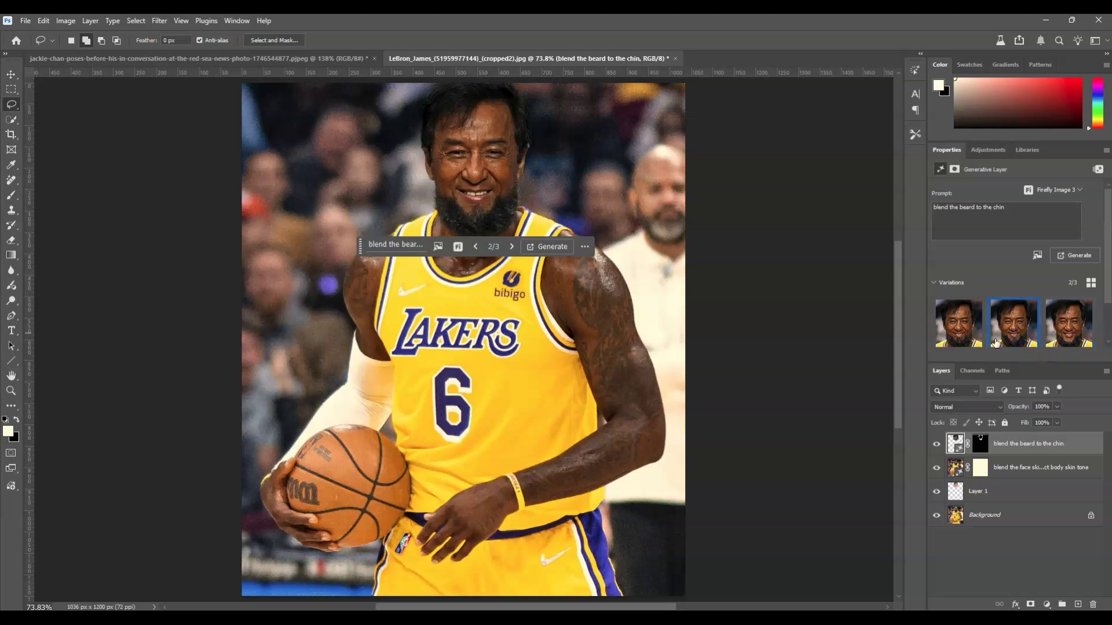
pyautogui.click(1049, 562)
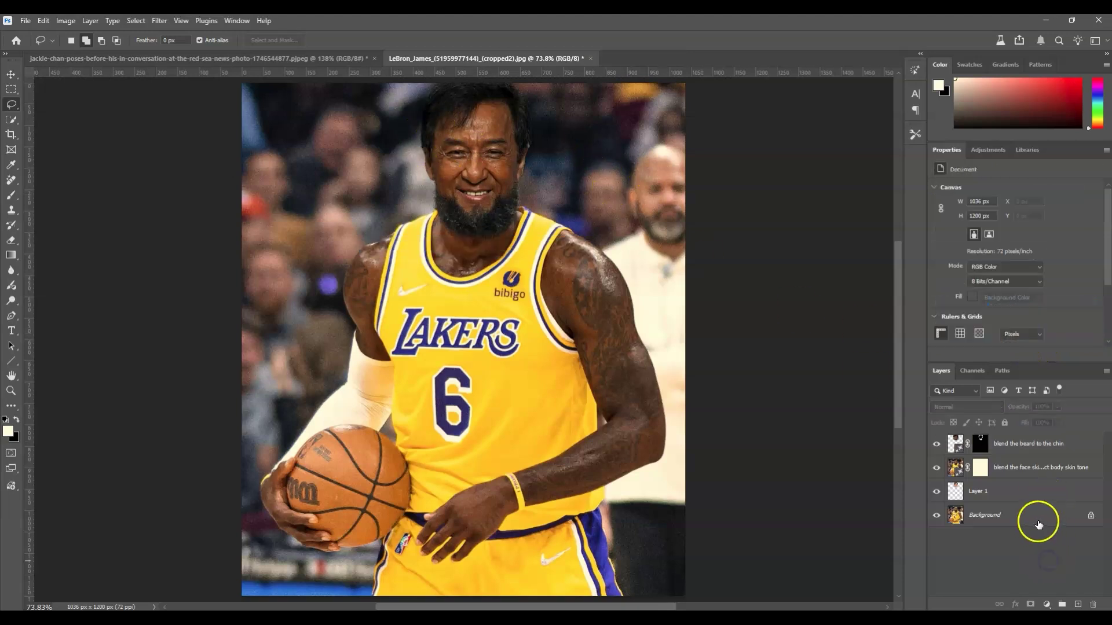
# Duplicate the Background layer, move the Background copy to the top of the stack, and hide it
pyautogui.click(984, 515)
pyautogui.hotkey('ctrl', 'j')
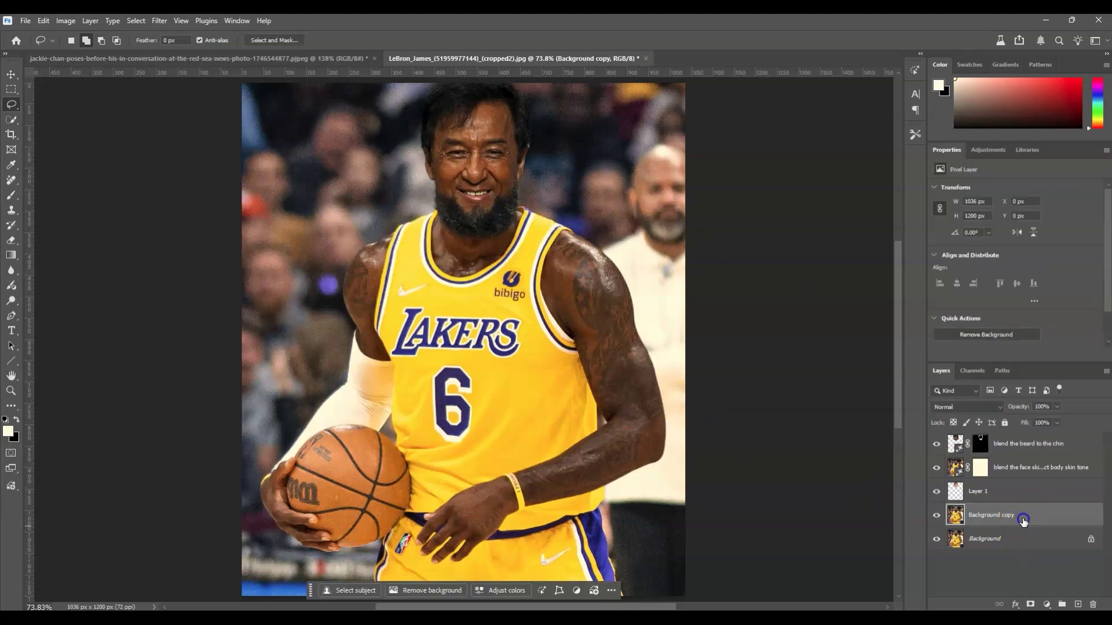
pyautogui.moveTo(1023, 515); pyautogui.dragTo(1020, 441)
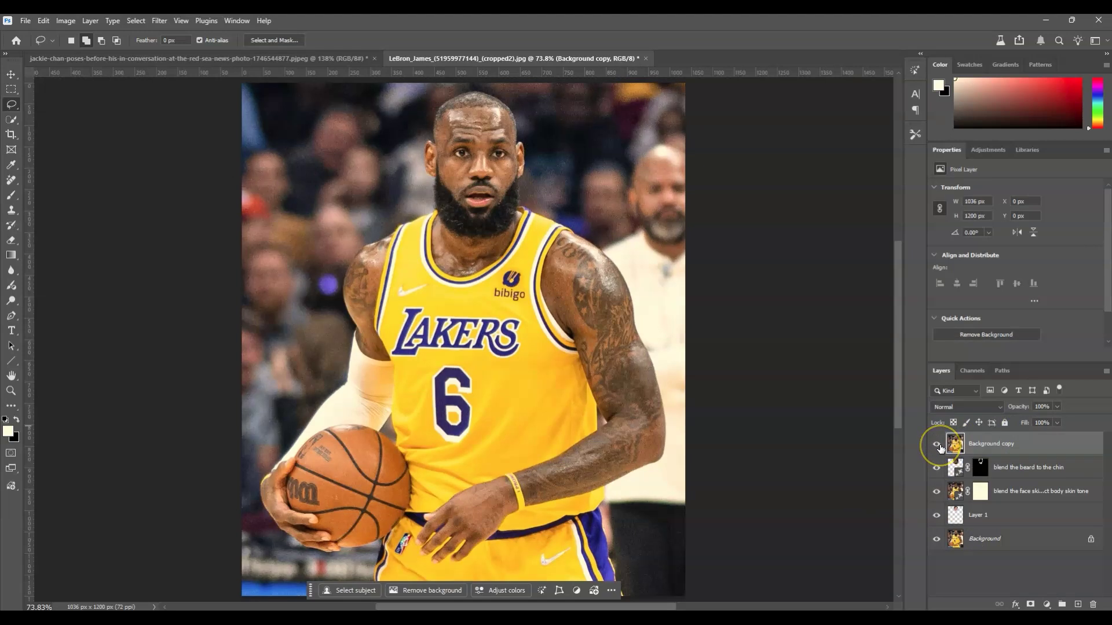
pyautogui.click(938, 445)
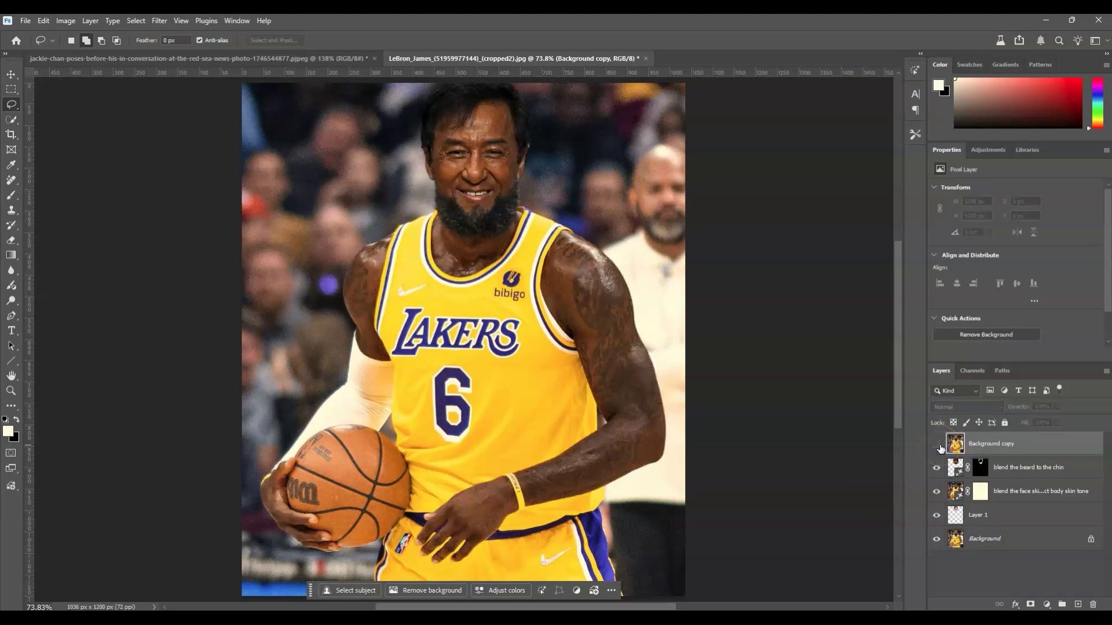